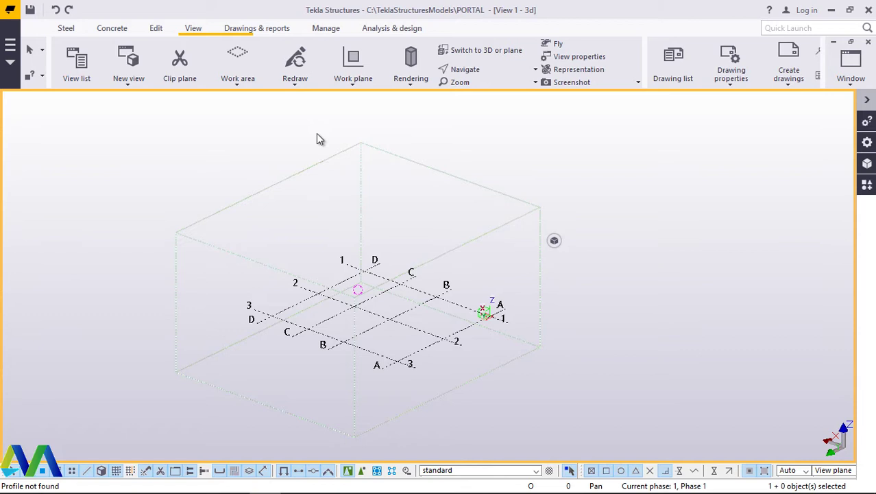
- Search the Applications & components catalog for 'PORTA' and pick the Portal span (S2) component
left_click(866, 185)
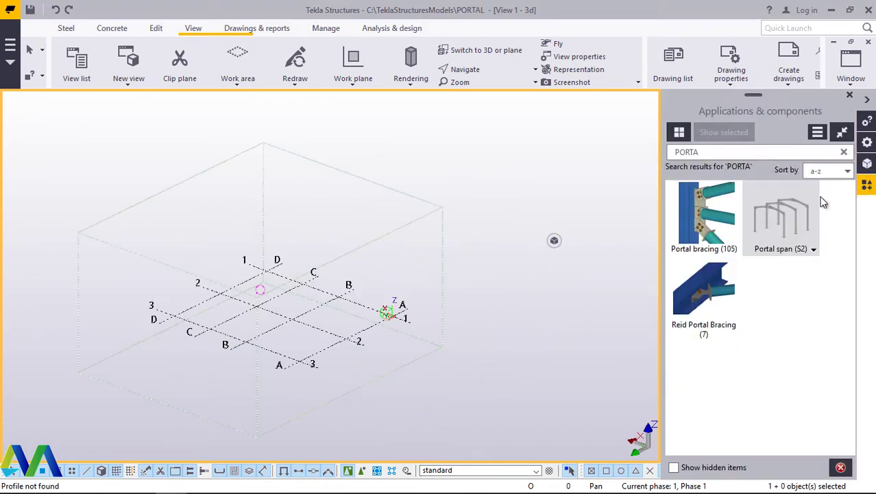
left_click(703, 152)
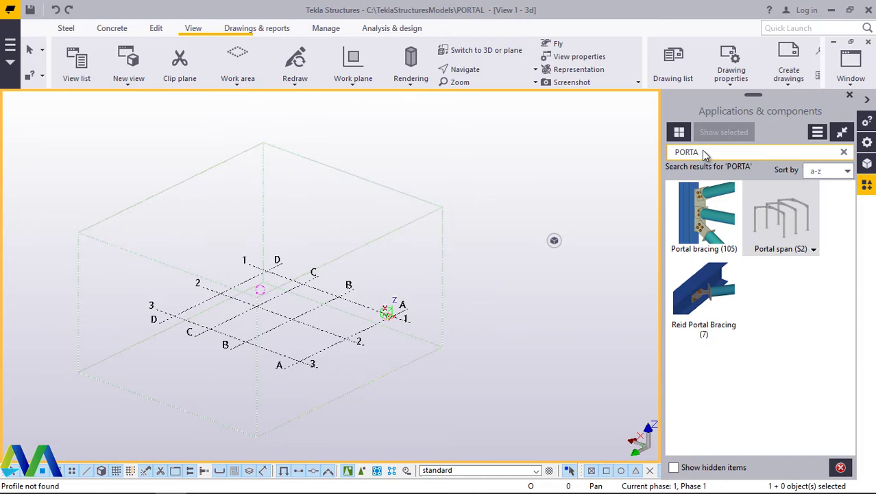
key("BackSpace")
key("BackSpace")
key("BackSpace")
key("BackSpace")
key("BackSpace")
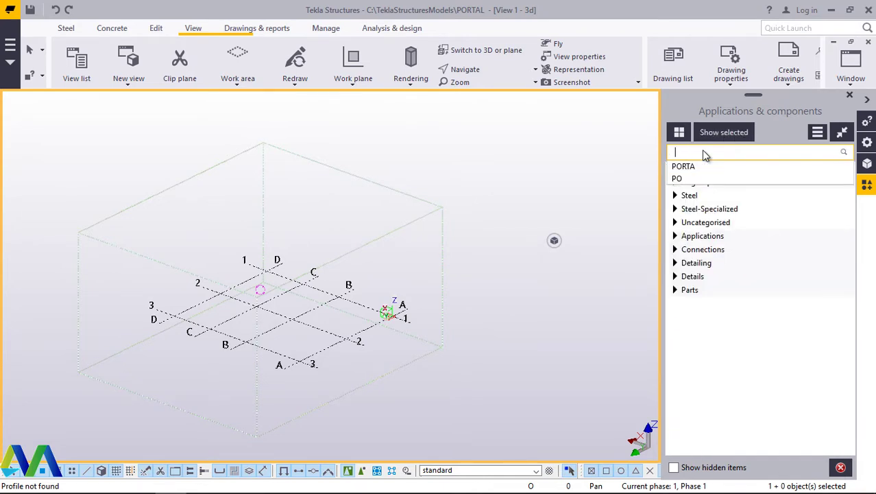
left_click(702, 166)
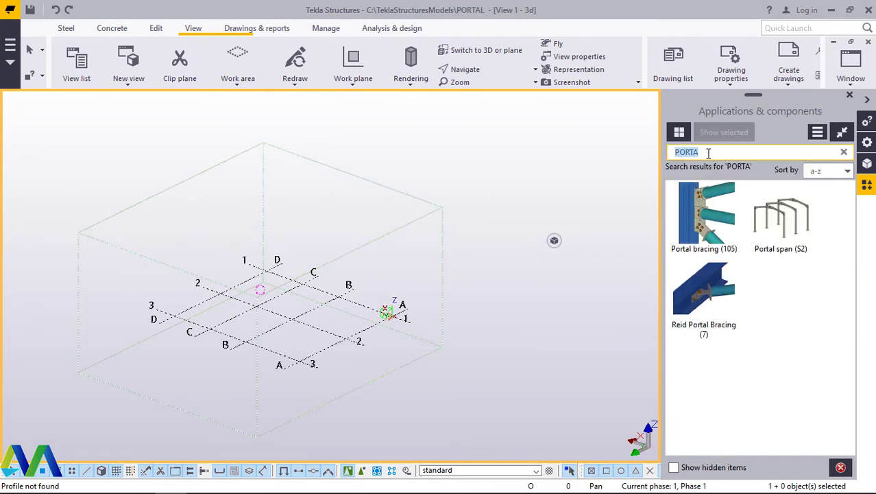
left_click(708, 152)
left_click(779, 236)
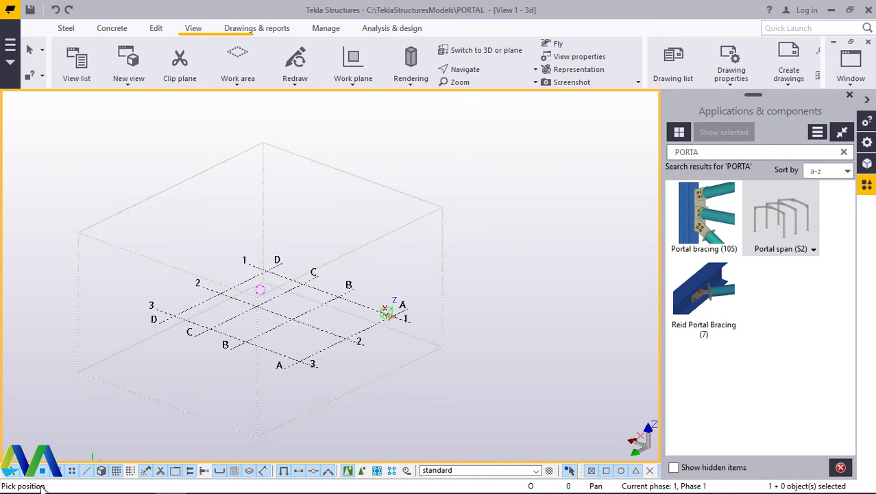
- Place the portal span at grid intersection 1/D, then undo the misplaced span
scroll(278, 276, "up", 3)
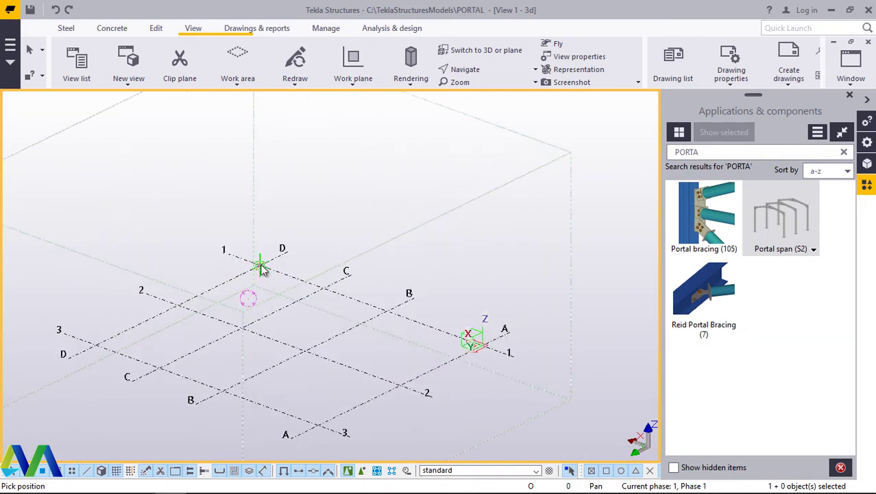
left_click(260, 265)
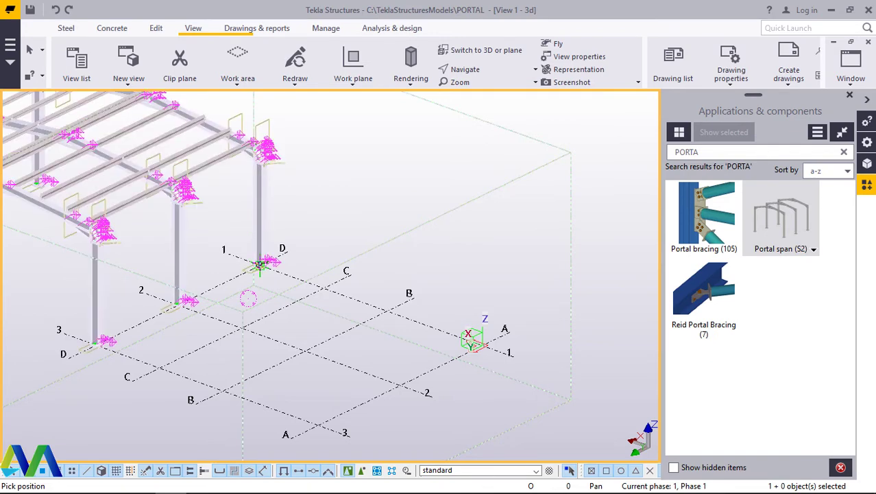
scroll(249, 302, "down", 3)
scroll(270, 309, "up", 2)
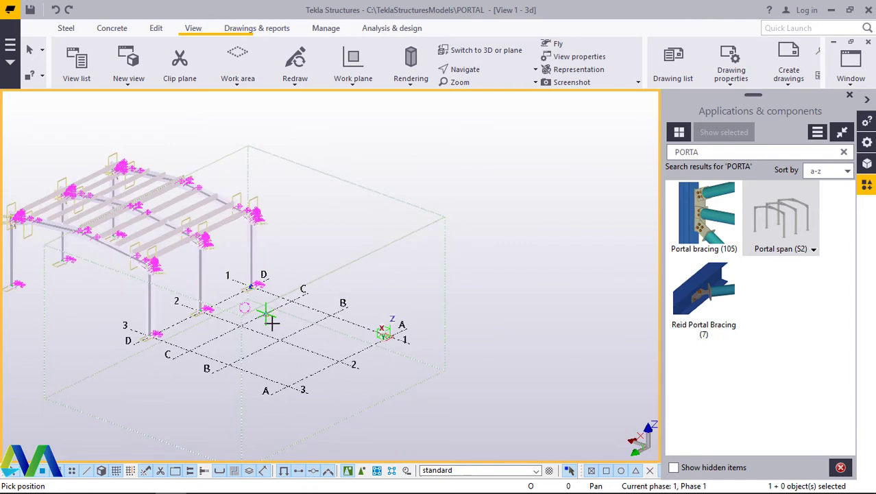
left_click(55, 10)
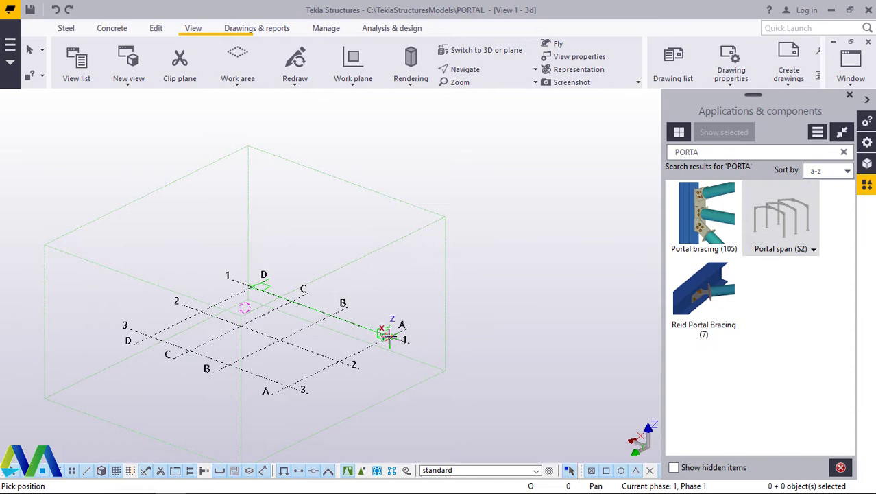
- Place the portal span at grid intersection A-1, interrupt placement, and close the component catalog
left_click(390, 333)
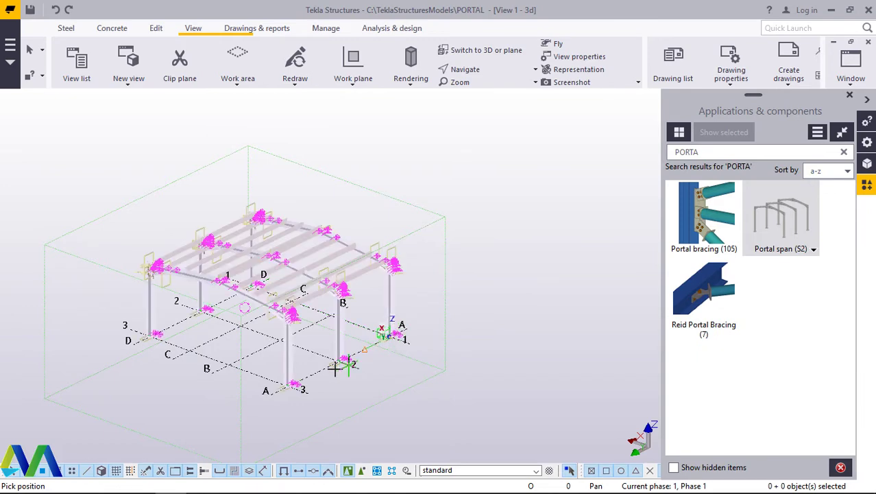
scroll(375, 337, "up", 3)
right_click(478, 172)
left_click(500, 181)
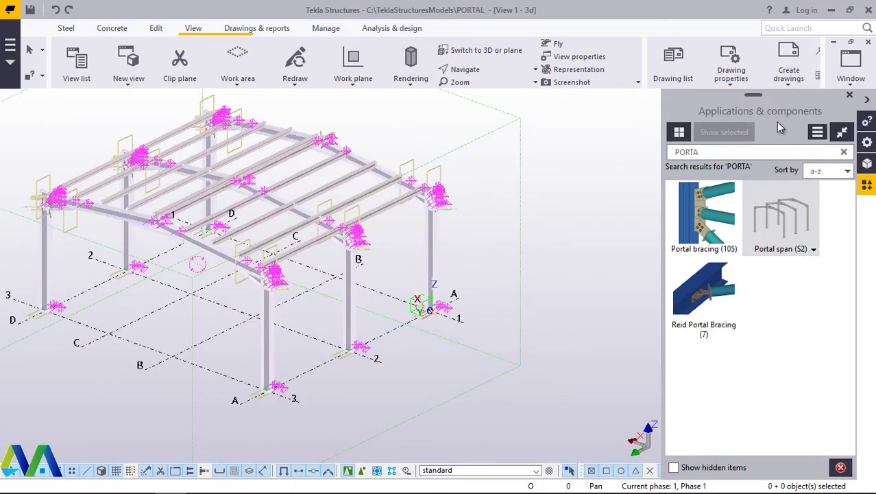
left_click(849, 94)
scroll(505, 287, "up", 2)
scroll(505, 287, "up", 5)
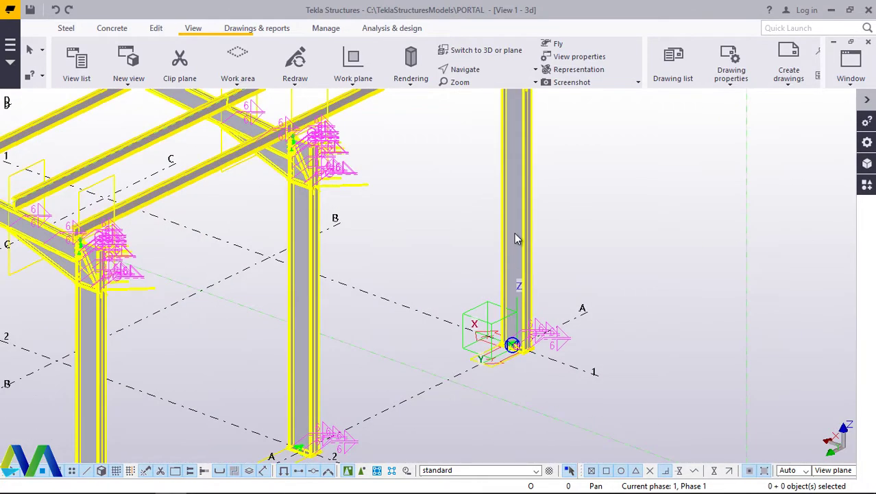
- Open the portal span properties from a column and review its parameters: 14000 span, 6000 spacing, 3 frames
double_click(514, 232)
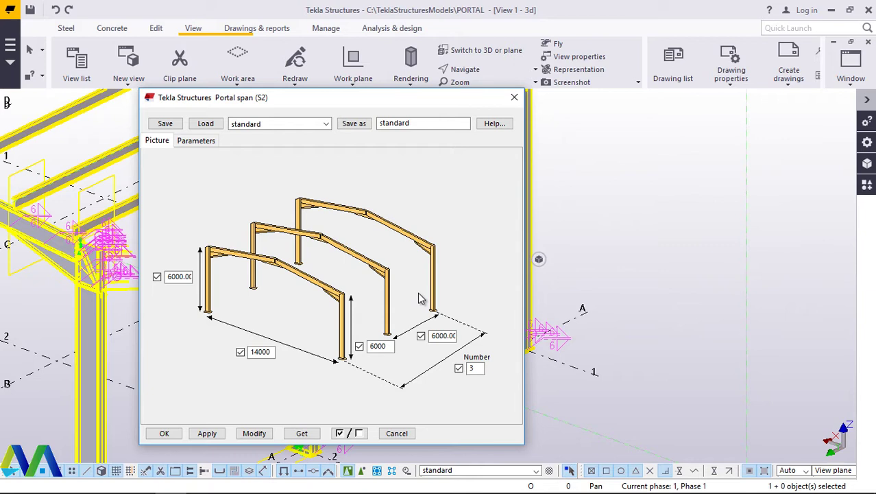
left_click(196, 140)
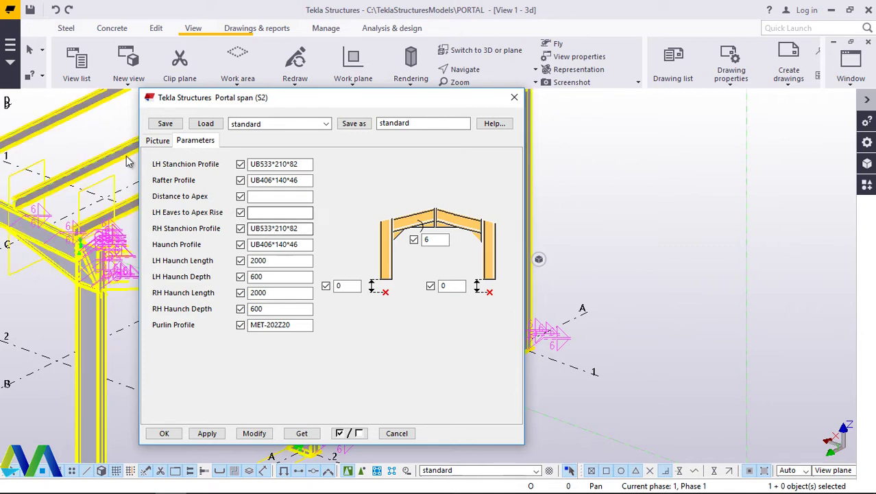
left_click(160, 141)
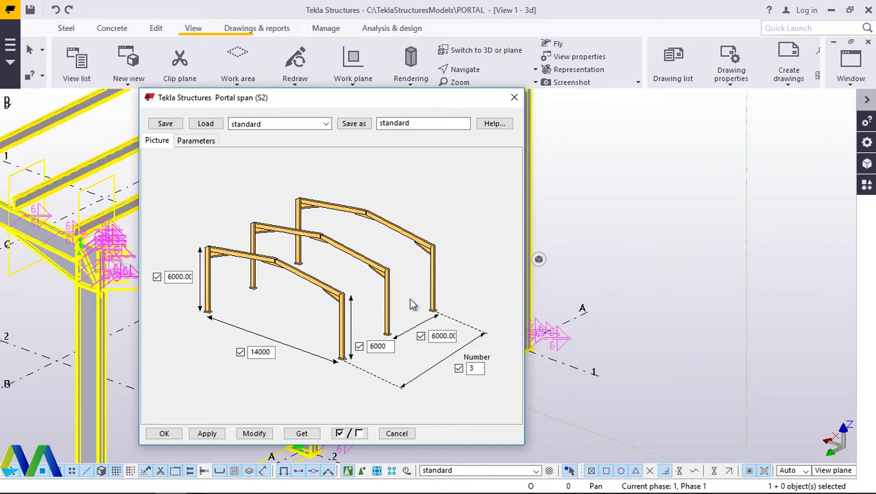
- Start retyping the Picture tab's frame Number field, replacing the value 3
double_click(473, 368)
type("3")
left_click(471, 369)
- Apply 13 frames to the portal span with Modify and zoom out to inspect the extended model
type("1")
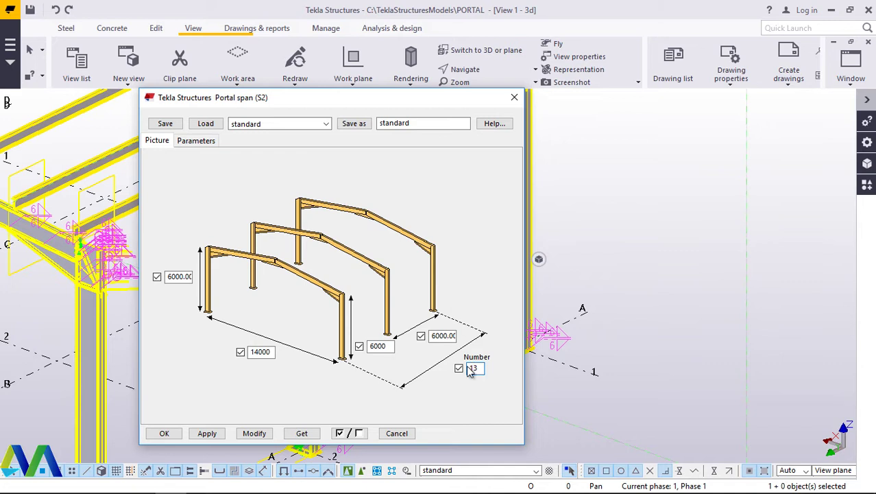
left_click(255, 434)
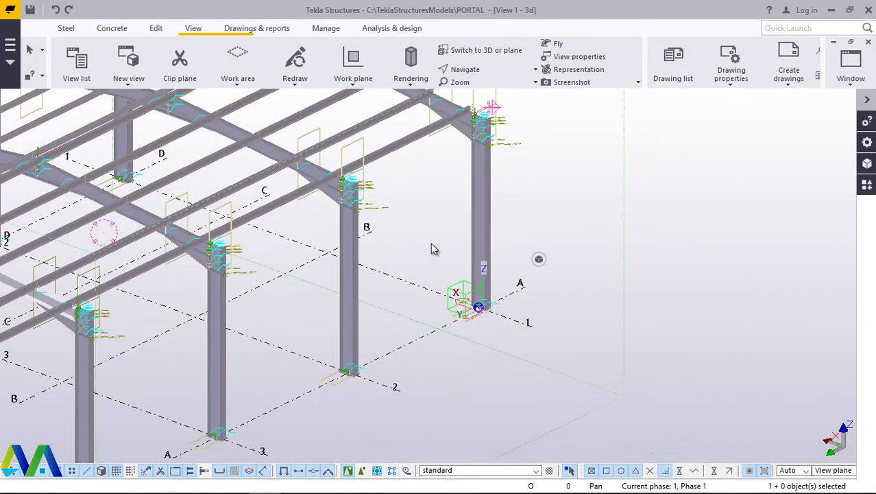
scroll(432, 248, "down", 8)
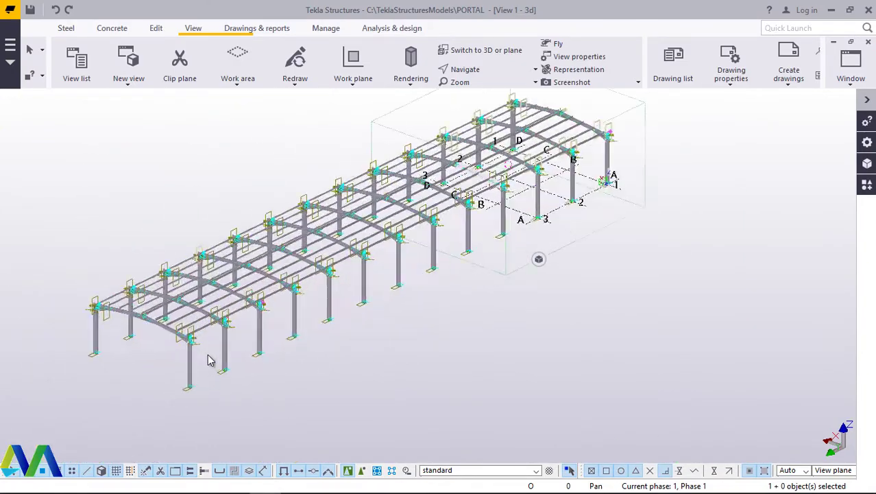
scroll(219, 367, "up", 3)
key("ctrl+a")
scroll(230, 370, "down", 6)
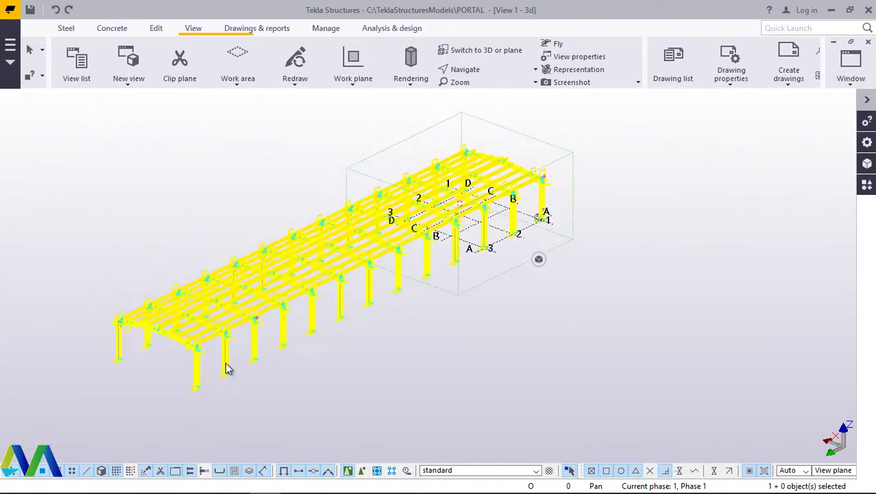
key("Escape")
scroll(449, 267, "up", 8)
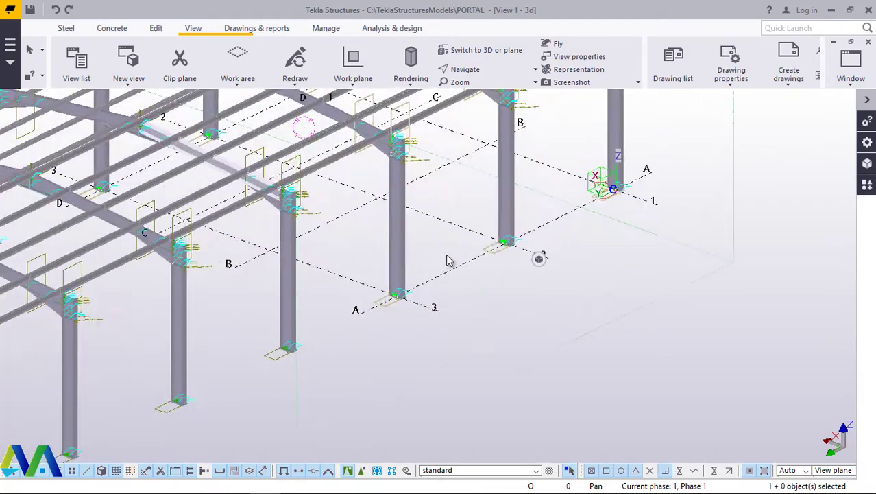
scroll(445, 260, "up", 2)
scroll(425, 288, "down", 4)
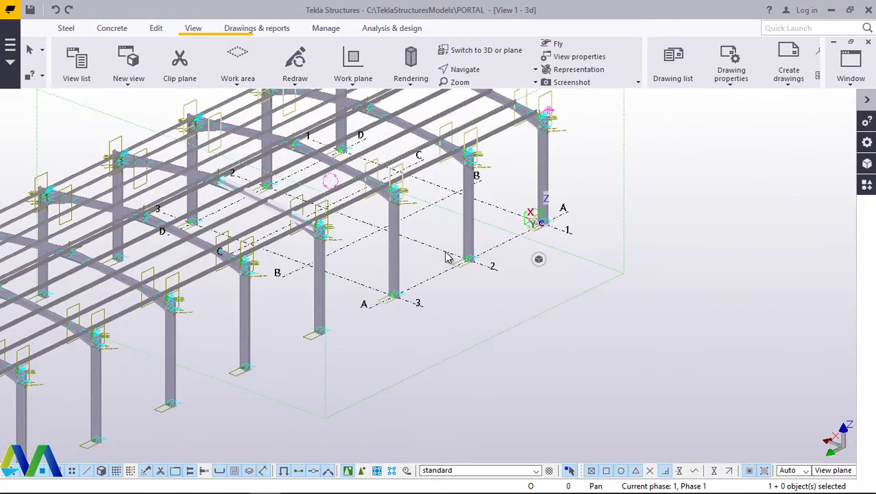
- Change the grid's Y coordinates to 0.00 12*6000.00 and confirm replacing the grid lines
double_click(539, 259)
double_click(549, 225)
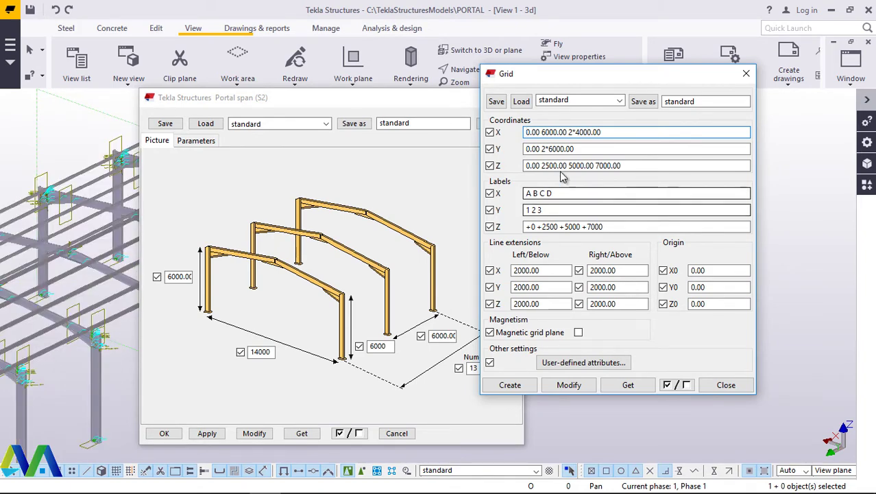
left_click(547, 149)
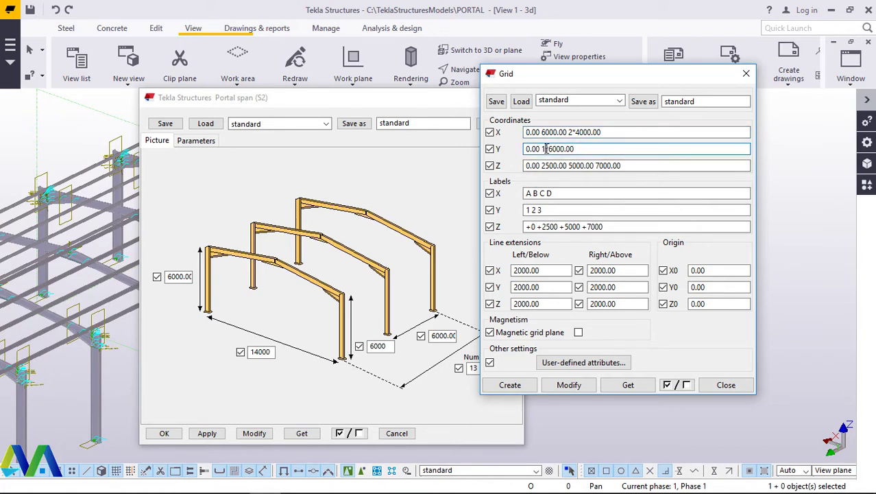
left_click(569, 384)
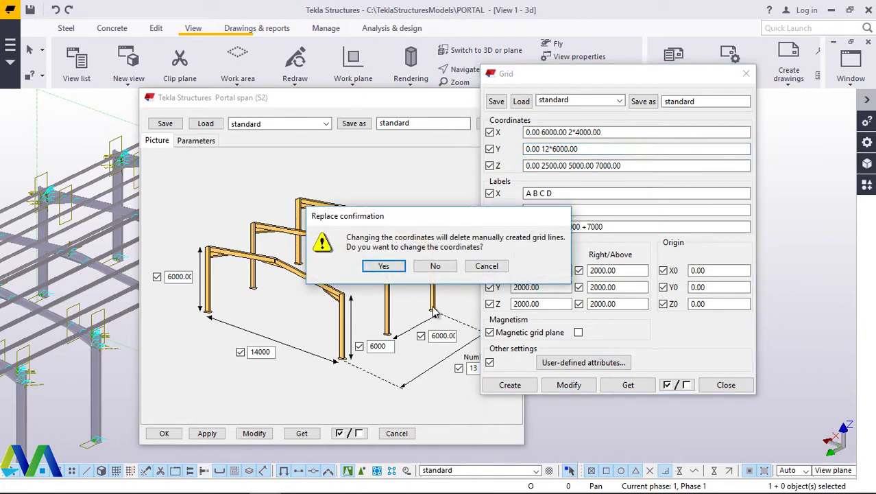
left_click(390, 266)
left_click(723, 385)
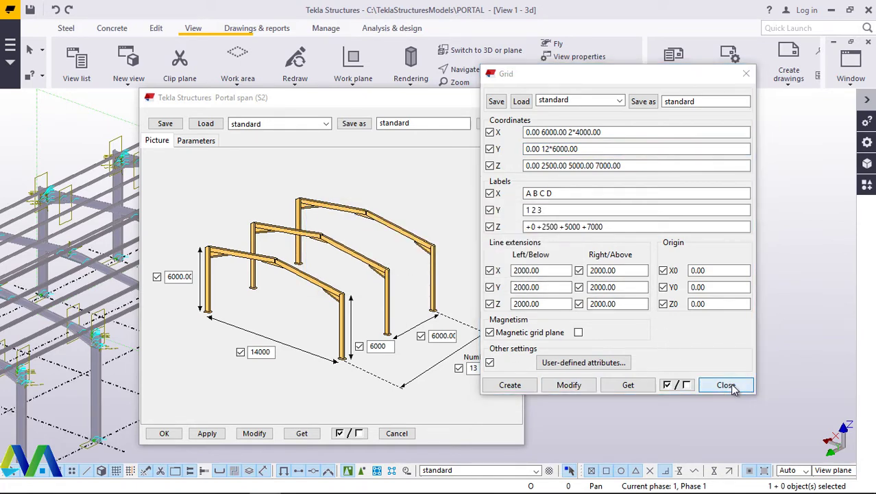
- Close the portal span settings and zoom around the model with the extended grid
left_click(514, 97)
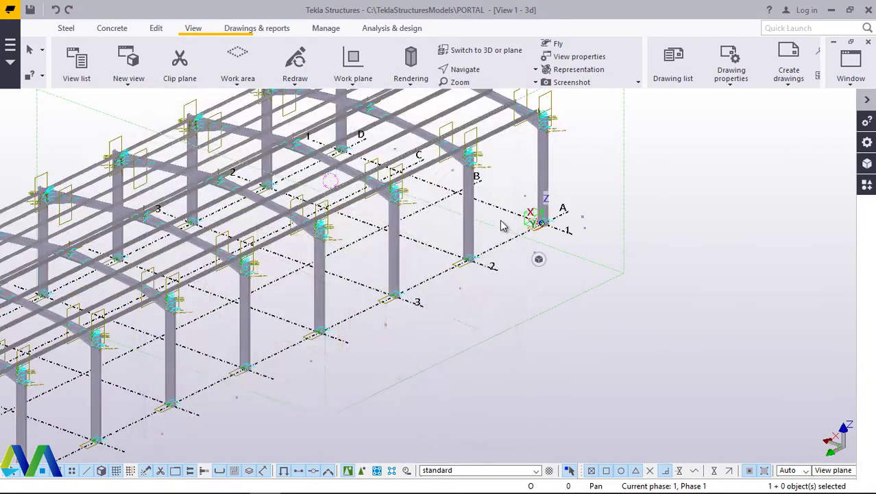
scroll(532, 216, "down", 4)
scroll(535, 243, "down", 2)
scroll(278, 384, "up", 5)
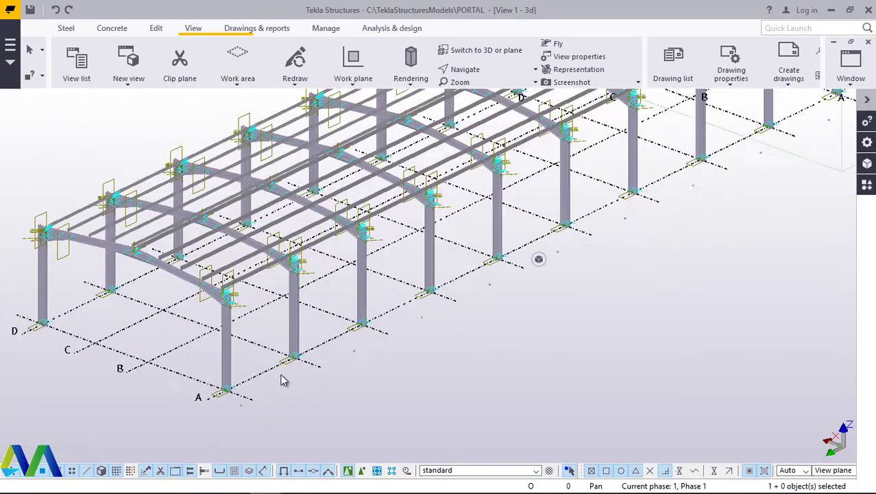
scroll(377, 356, "down", 2)
scroll(453, 309, "up", 5)
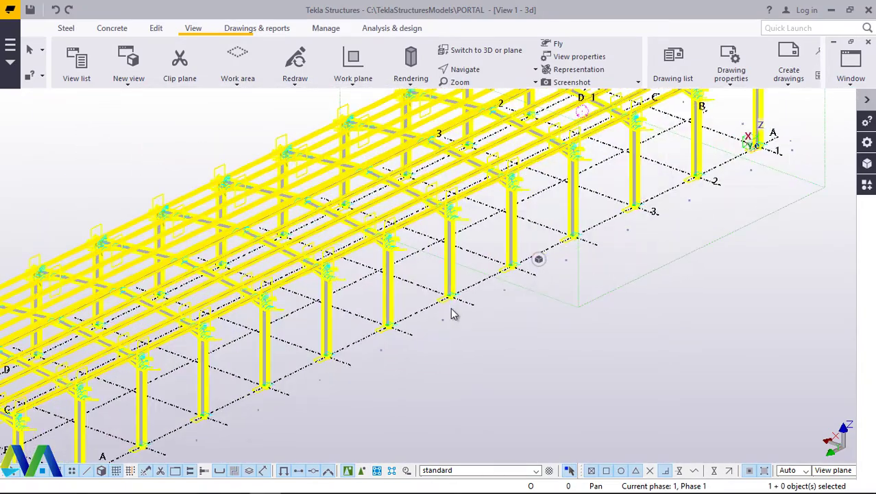
scroll(456, 321, "up", 3)
scroll(428, 349, "down", 5)
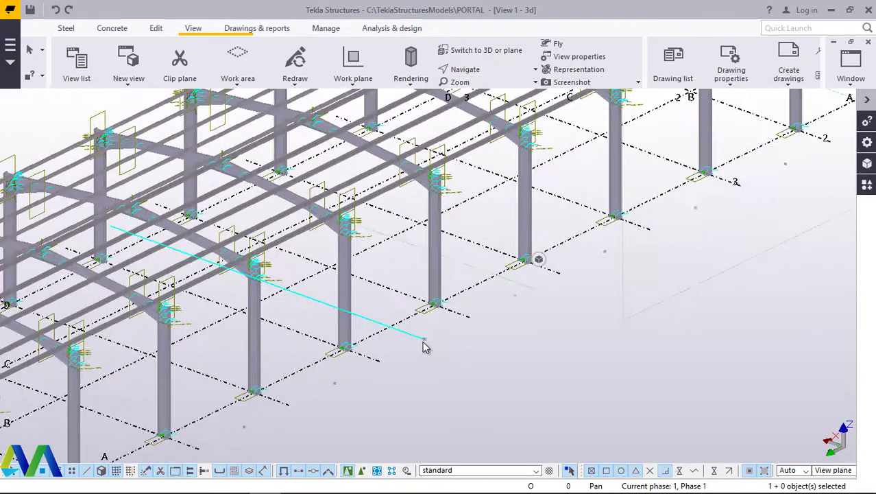
scroll(425, 343, "down", 2)
- Redraw the 3D view, leaving only the three frames inside the work area visible
right_click(467, 351)
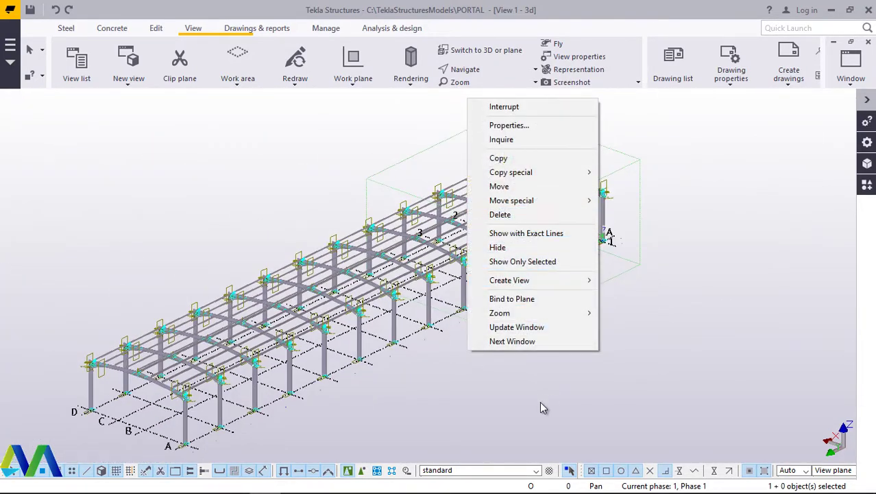
left_click(528, 376)
right_click(528, 376)
left_click(567, 274)
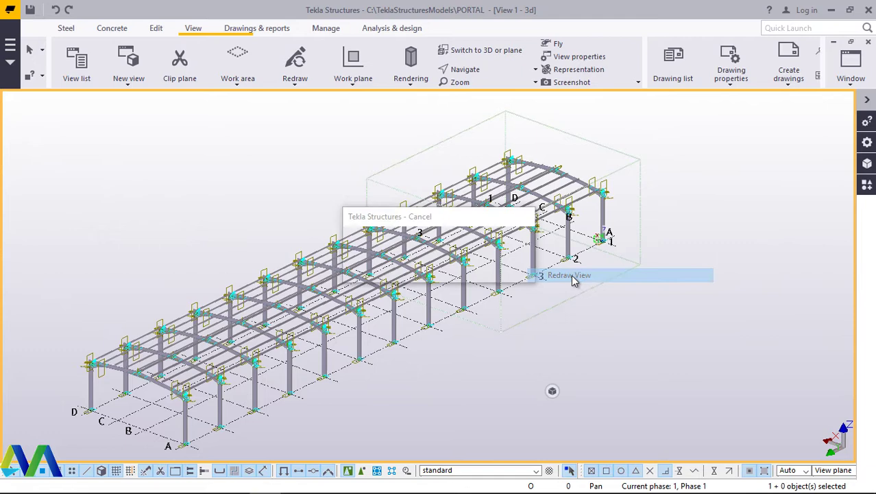
scroll(524, 244, "up", 5)
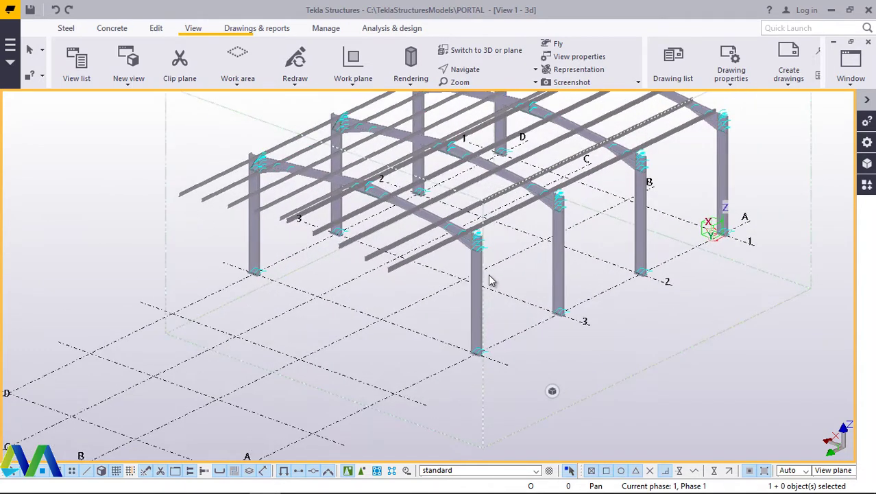
scroll(388, 326, "down", 3)
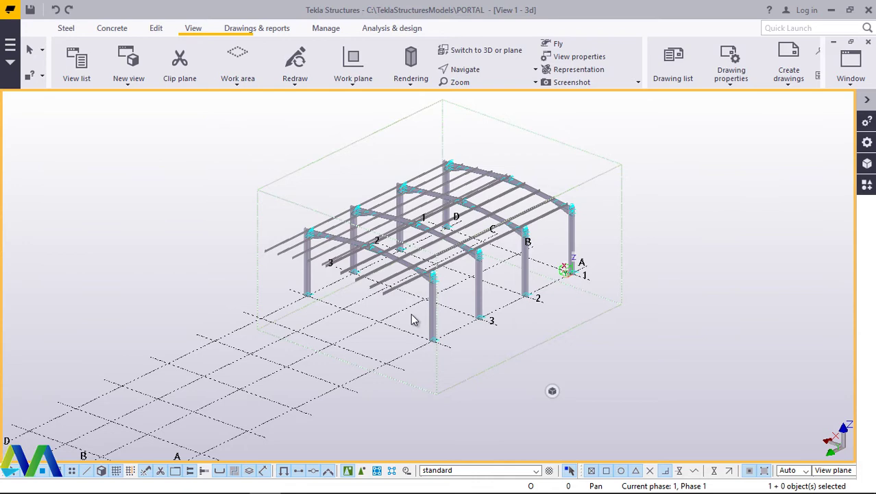
scroll(285, 180, "up", 3)
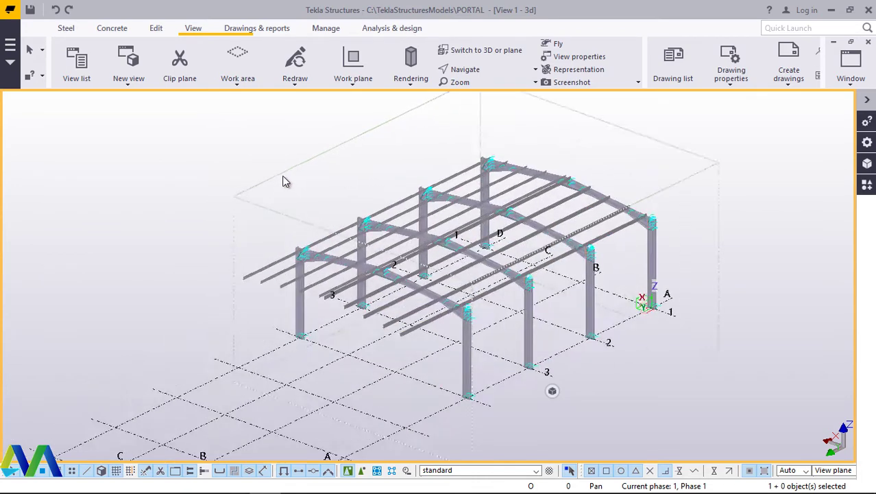
scroll(246, 211, "down", 3)
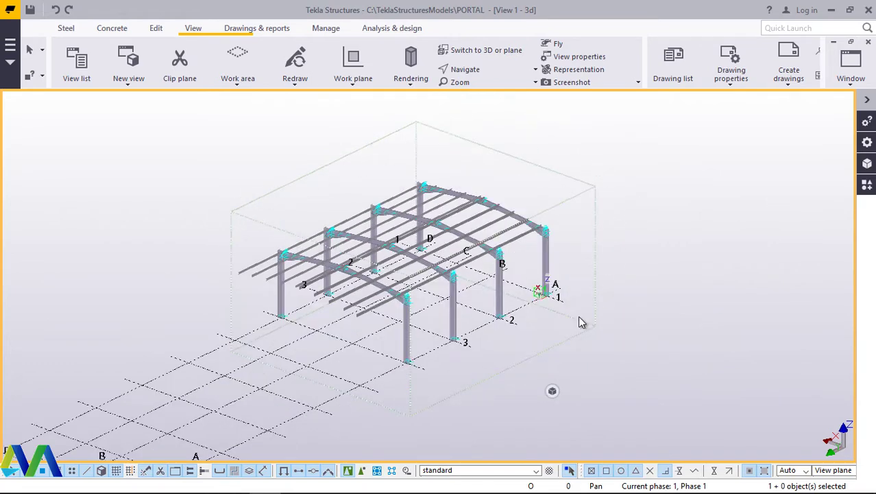
- Fit the work area to the entire model so all thirteen portal frames display
right_click(628, 160)
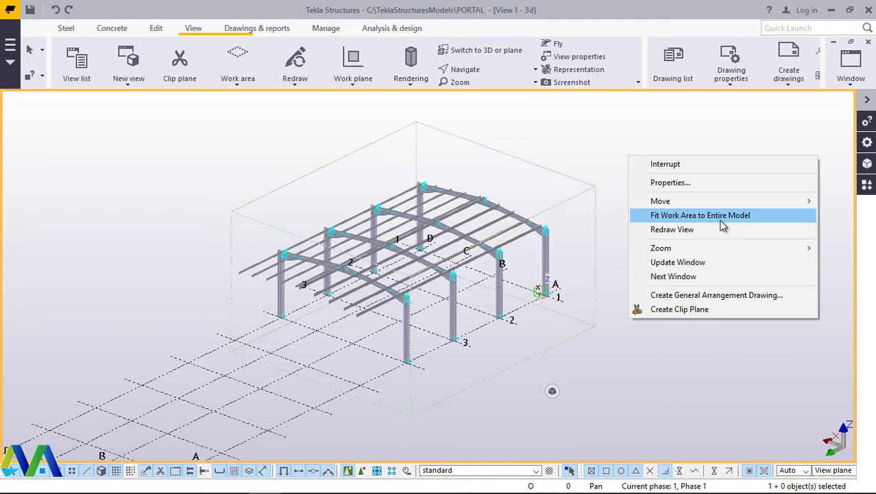
left_click(630, 142)
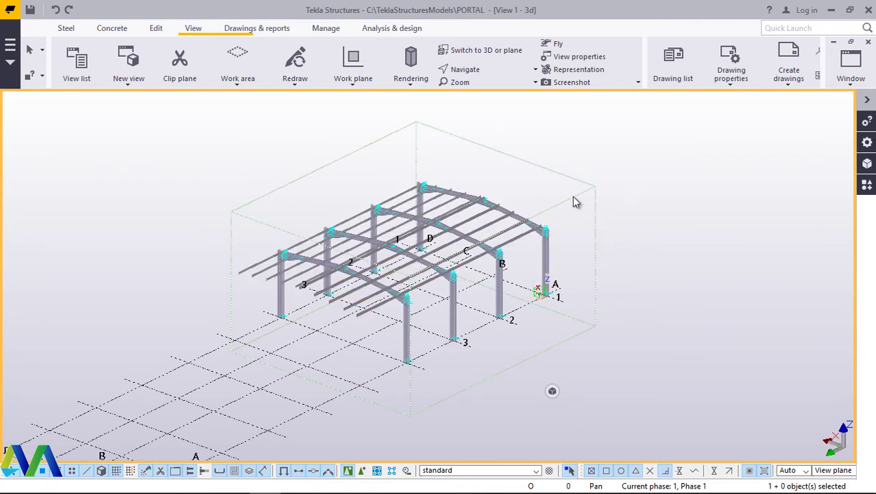
right_click(540, 167)
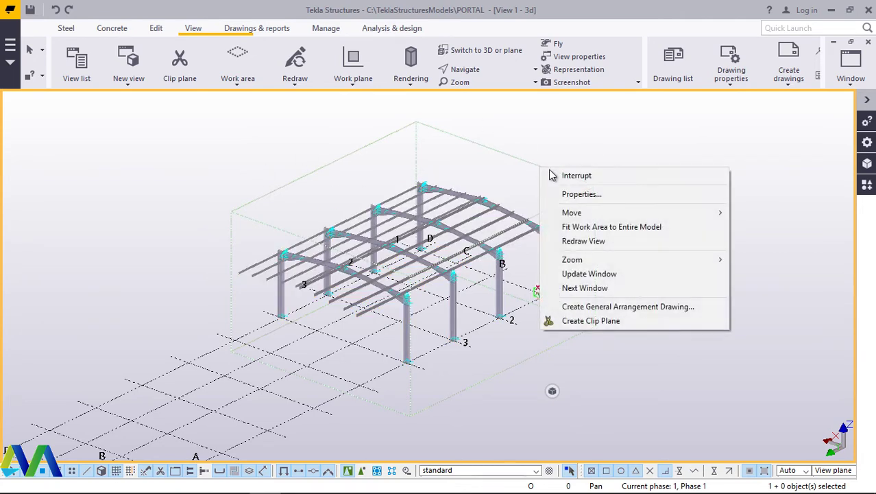
left_click(608, 230)
- Switch to Rotate with mouse and orbit the model to an oblique view of the whole frame
scroll(278, 350, "up", 3)
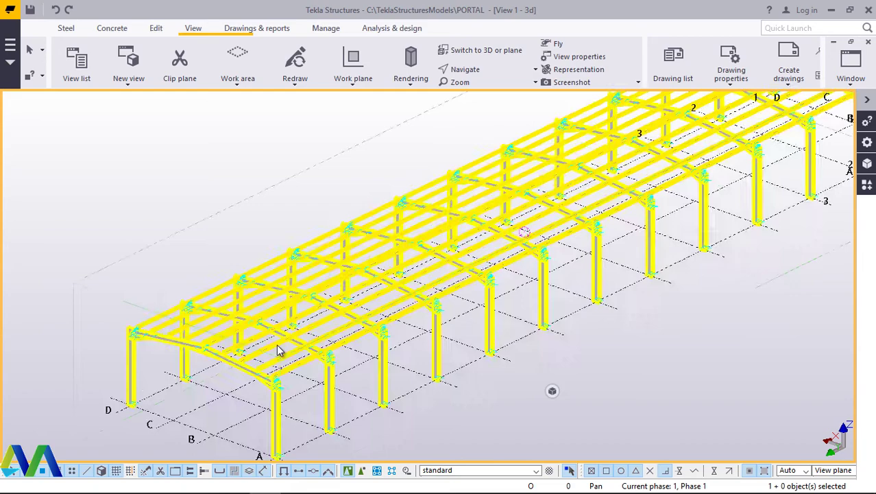
scroll(278, 350, "down", 5)
scroll(250, 389, "up", 2)
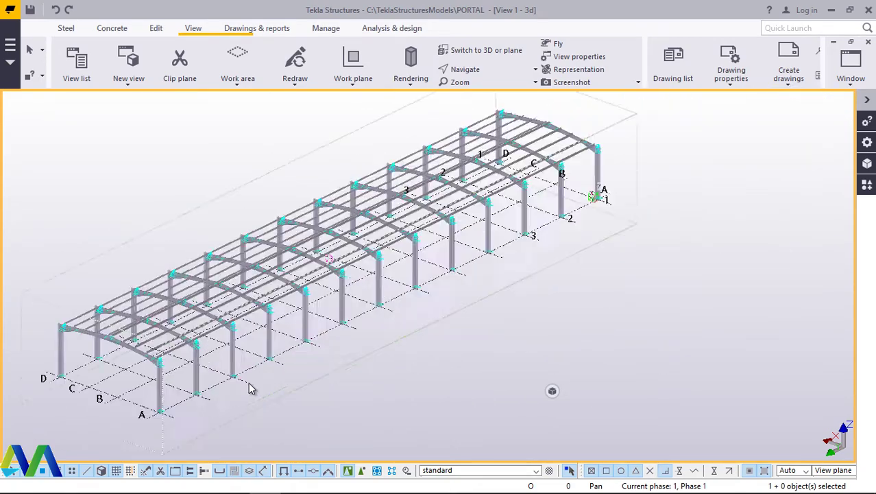
scroll(251, 389, "up", 3)
left_click(472, 69)
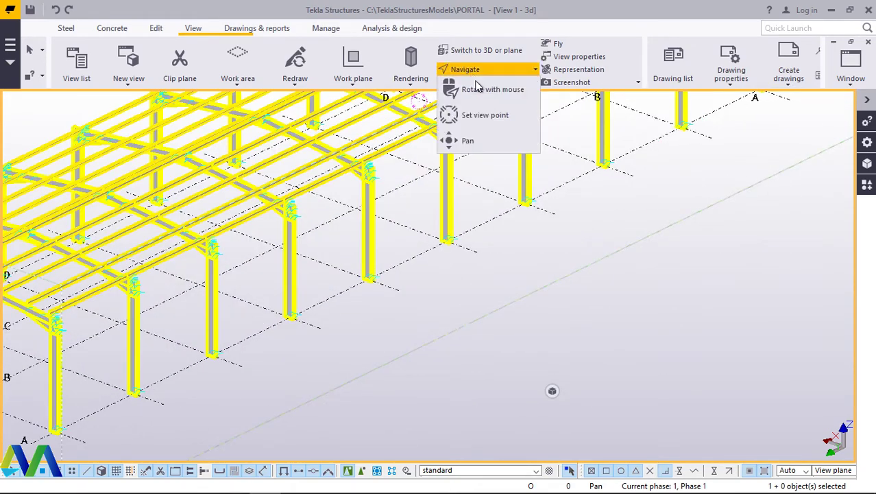
left_click(478, 83)
mouse_move(384, 288)
left_mouse_down()
mouse_move(296, 216)
mouse_move(201, 202)
mouse_move(227, 245)
mouse_move(389, 260)
mouse_move(443, 285)
mouse_move(544, 309)
mouse_move(364, 286)
mouse_move(337, 319)
mouse_move(349, 284)
left_mouse_up()
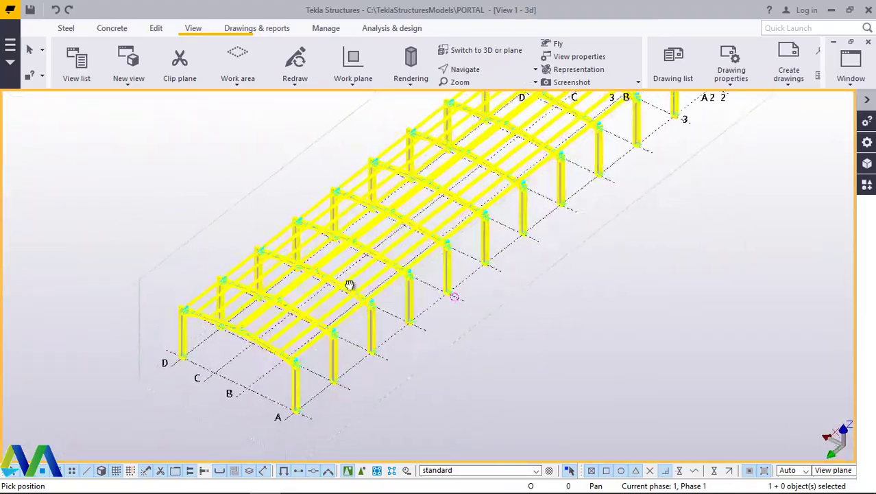
scroll(350, 285, "up", 8)
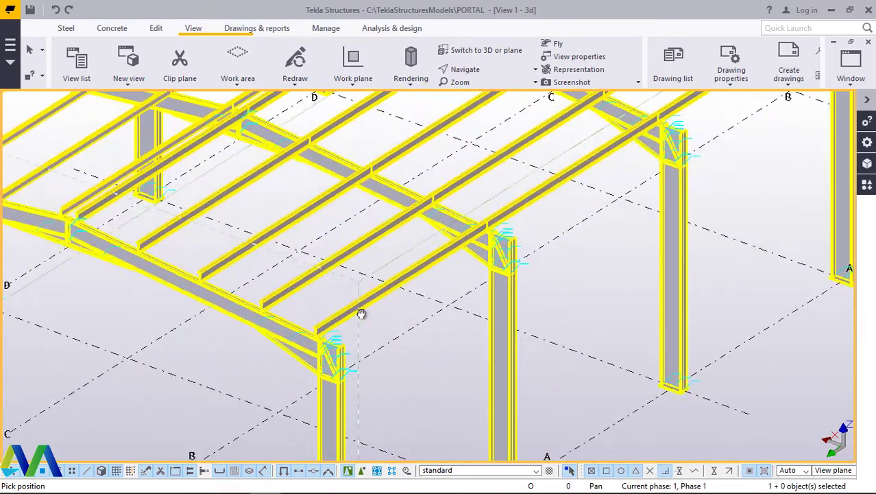
scroll(361, 314, "down", 8)
left_click_drag(348, 296, 343, 278)
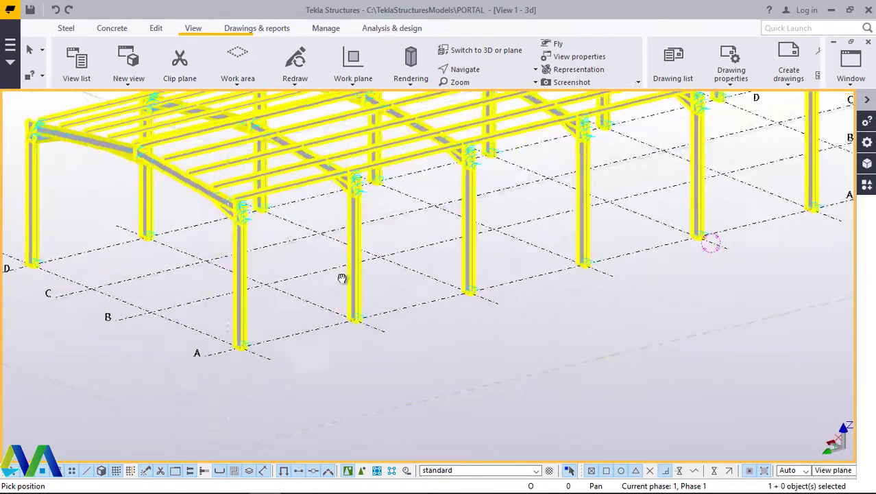
middle_click_drag(342, 278, 360, 305, "ctrl")
scroll(360, 305, "up", 3)
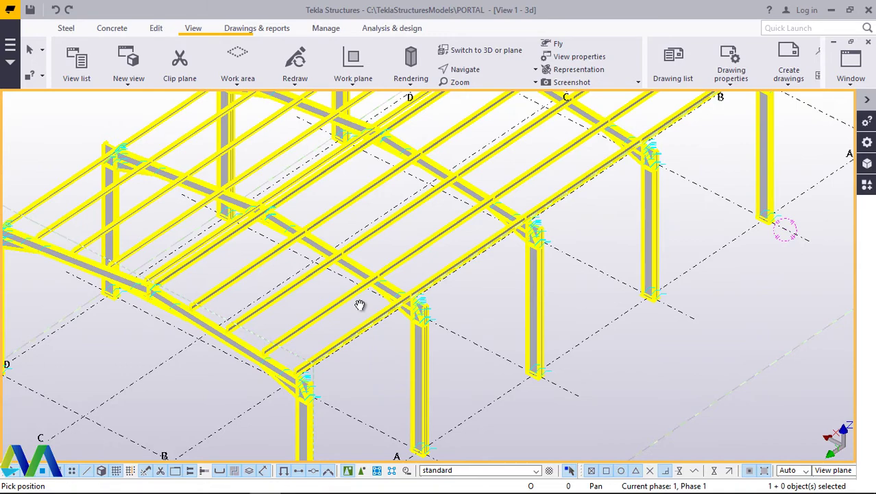
scroll(359, 300, "down", 3)
middle_click_drag(358, 298, 350, 260, "ctrl")
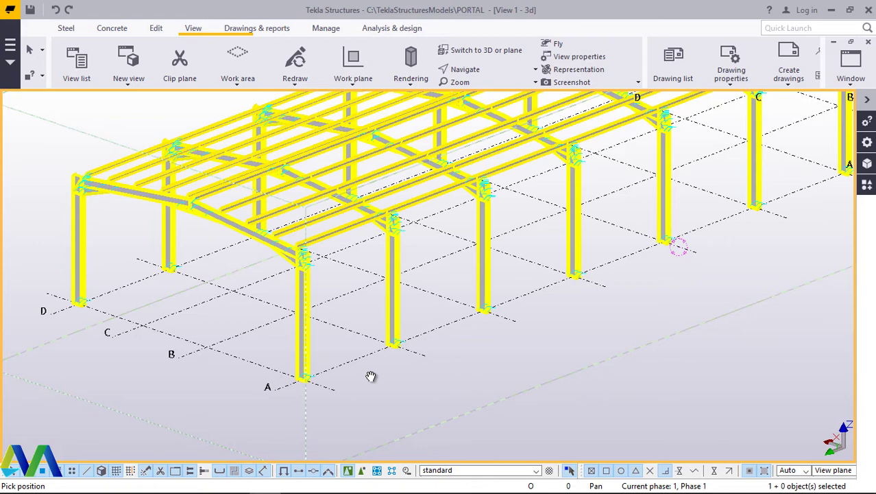
- End the rotate command and zoom in on the eaves haunch where rafter meets column
scroll(370, 351, "up", 5)
right_click(498, 368)
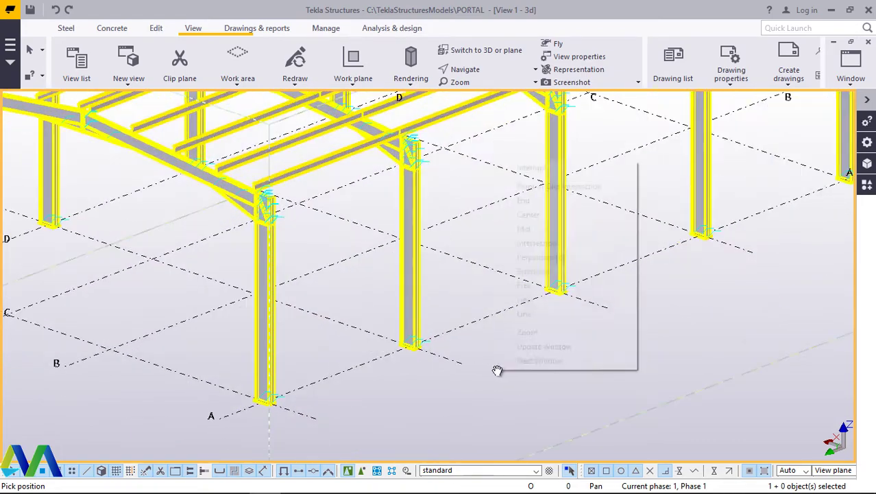
left_click(531, 167)
scroll(264, 206, "up", 5)
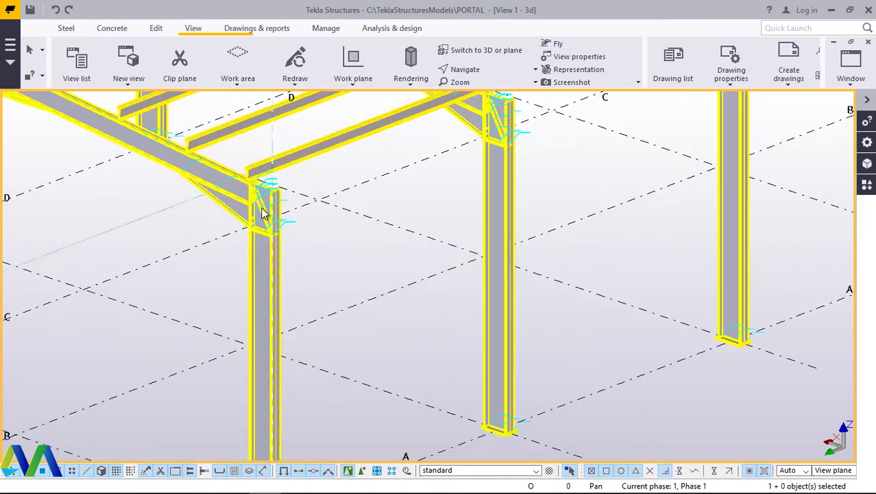
scroll(264, 260, "up", 3)
scroll(279, 328, "down", 4)
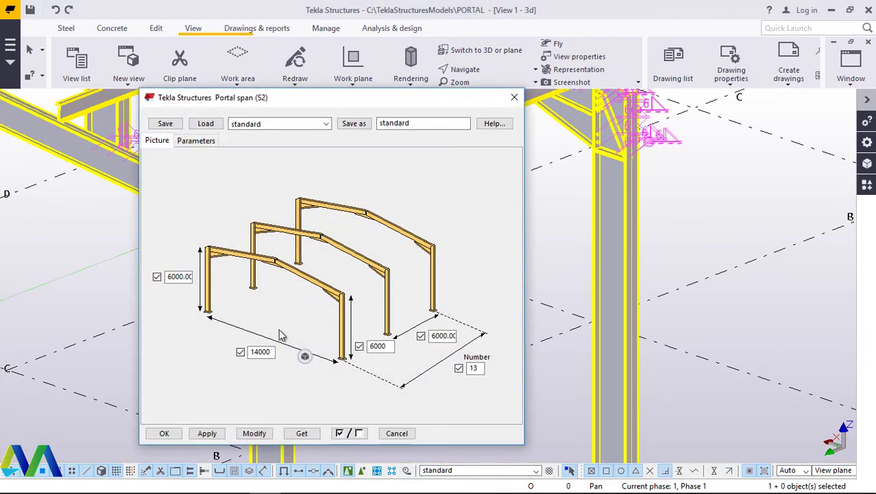
- Confirm UB533*210*82 stanchions, UB406*140*46 rafters and haunches, MET-202Z20 purlins, then apply and close
left_click(207, 142)
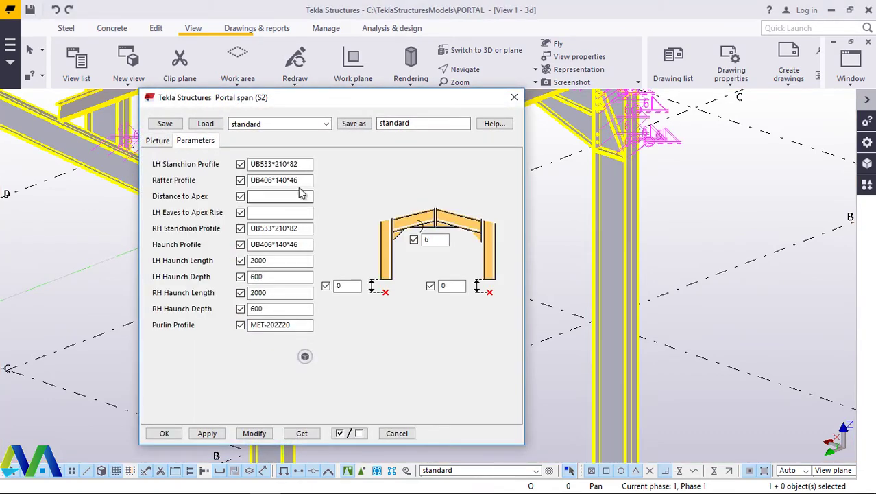
left_click_drag(299, 164, 251, 164)
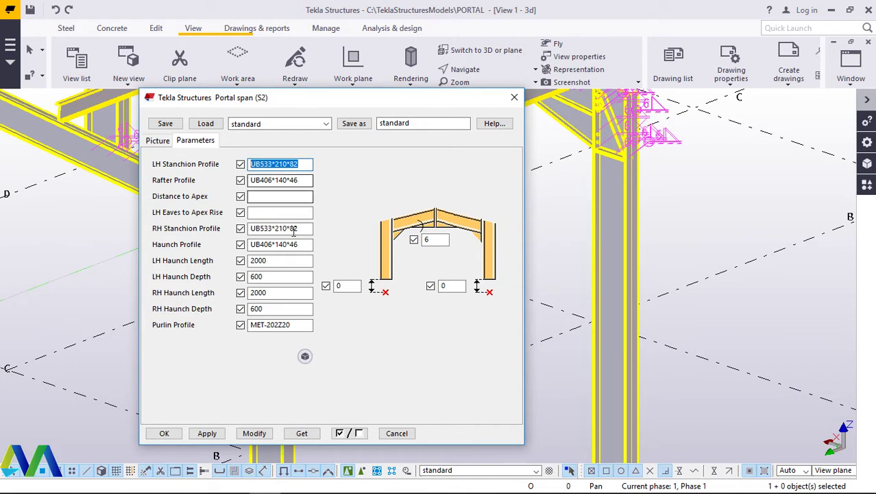
left_click_drag(298, 228, 250, 230)
left_click_drag(302, 244, 249, 245)
left_click_drag(300, 261, 254, 264)
key("Tab")
key("Tab")
key("Tab")
key("Tab")
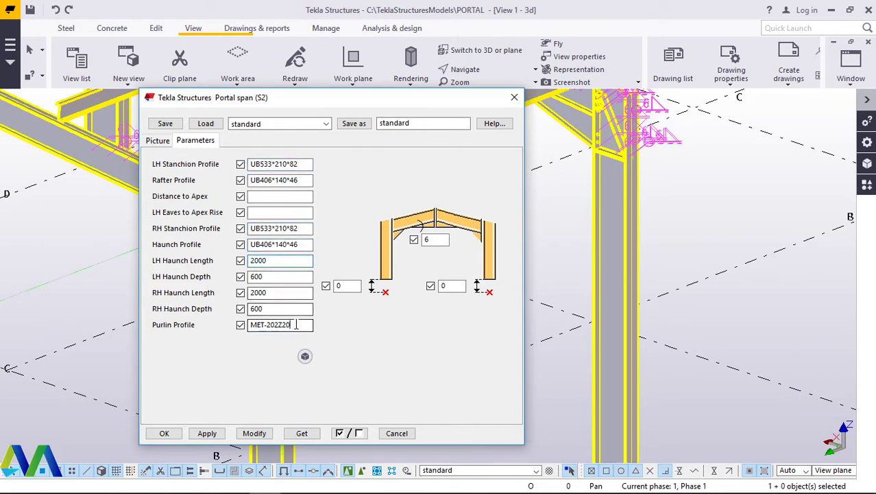
left_click(206, 436)
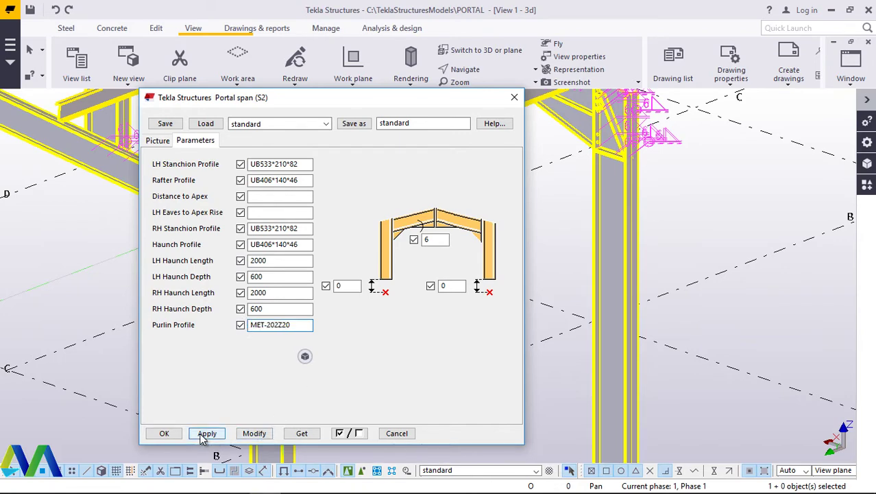
left_click(165, 433)
scroll(309, 340, "down", 5)
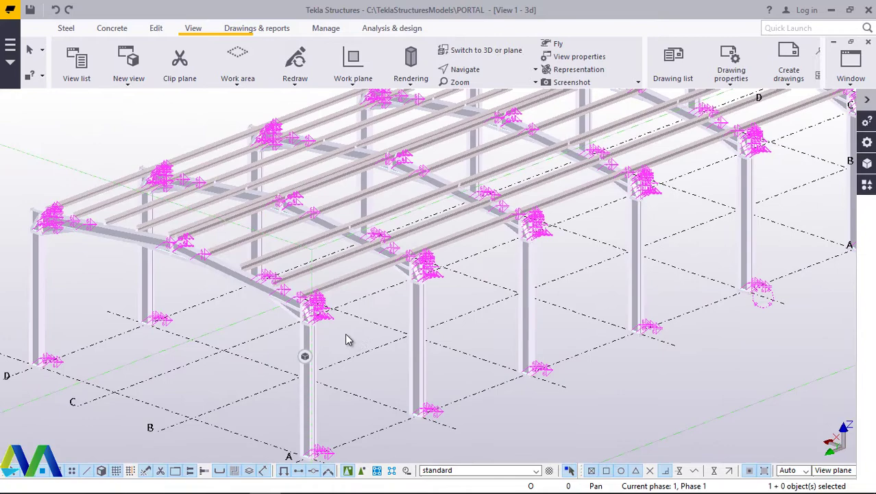
- Explode the portal span component into separate parts
scroll(349, 339, "up", 4)
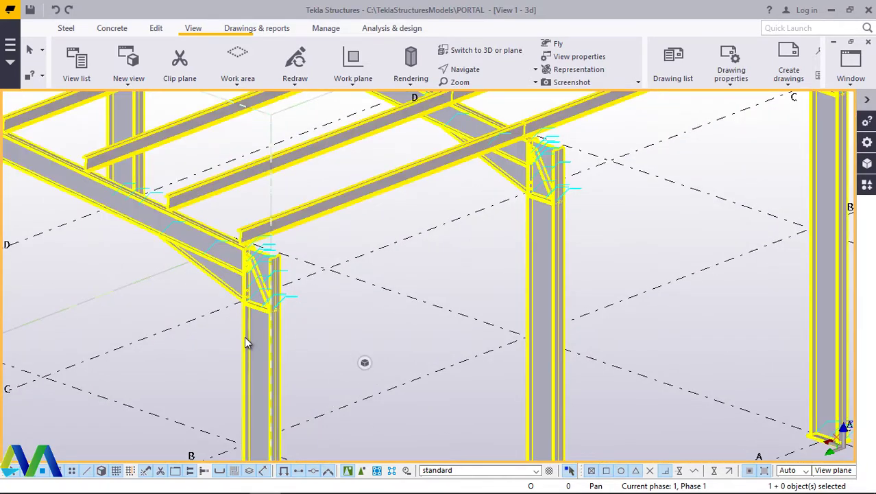
right_click(245, 337)
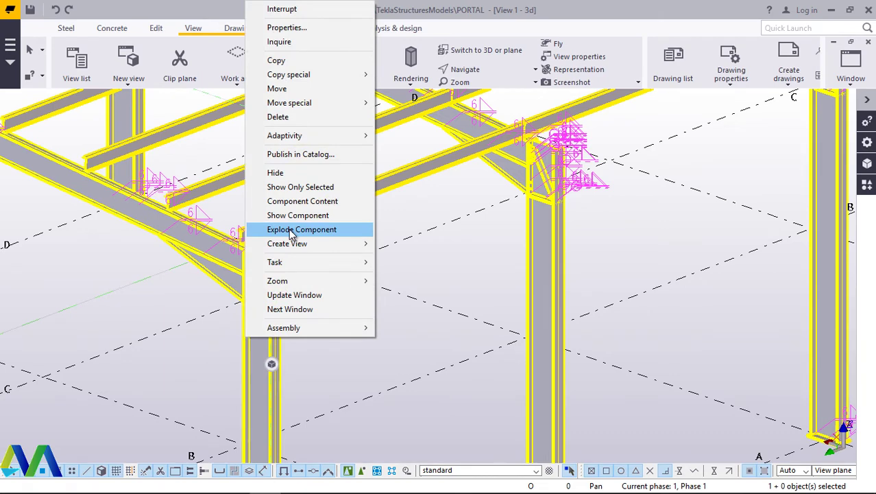
left_click(292, 230)
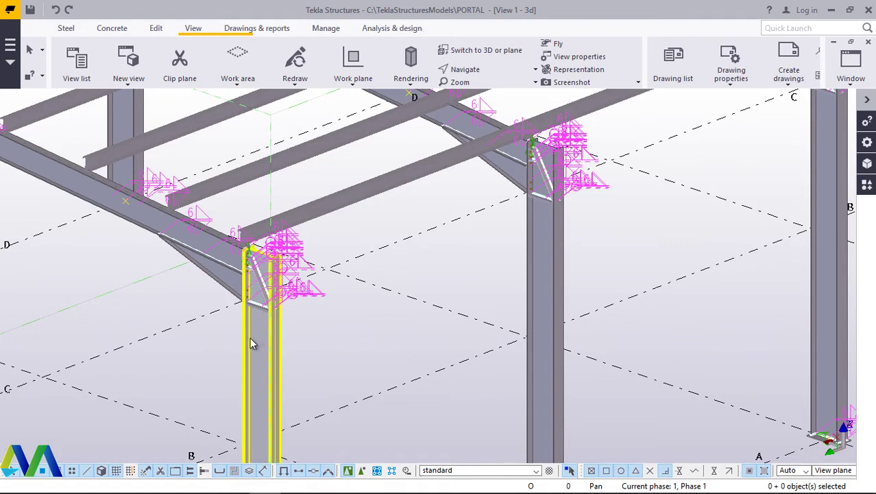
- Check the left column's profile (UB533*210*82, 43A) without changes and close its properties
scroll(275, 343, "up", 2)
scroll(281, 336, "down", 5)
scroll(274, 360, "up", 4)
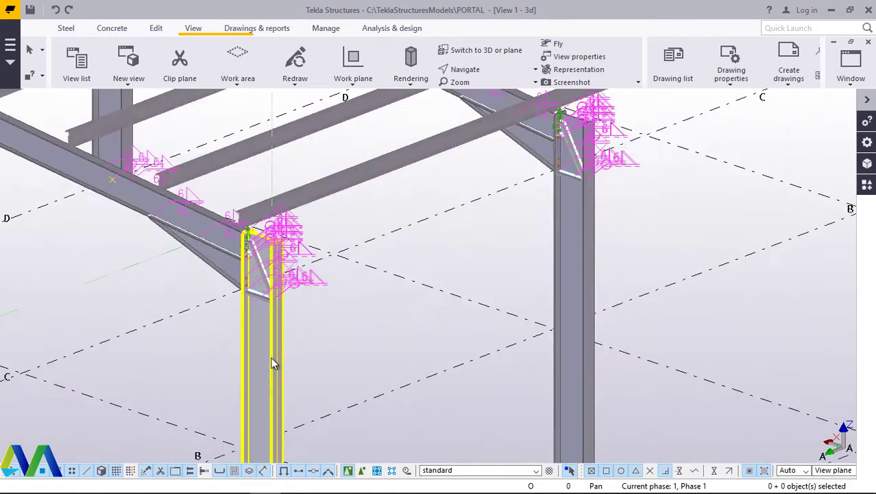
double_click(256, 354)
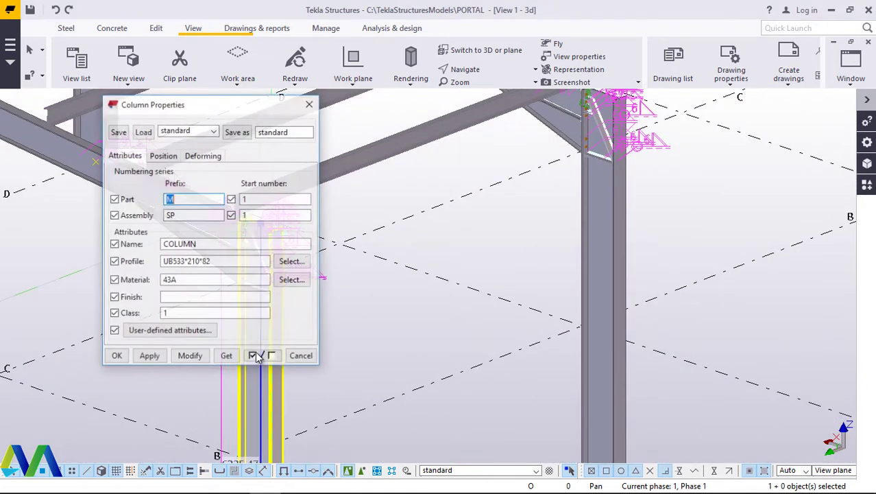
left_click(291, 264)
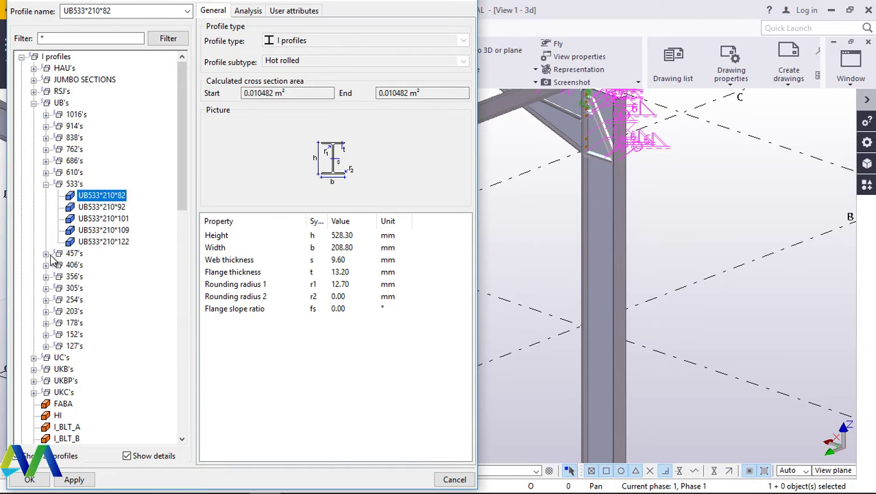
left_click(46, 254)
scroll(54, 407, "down", 4)
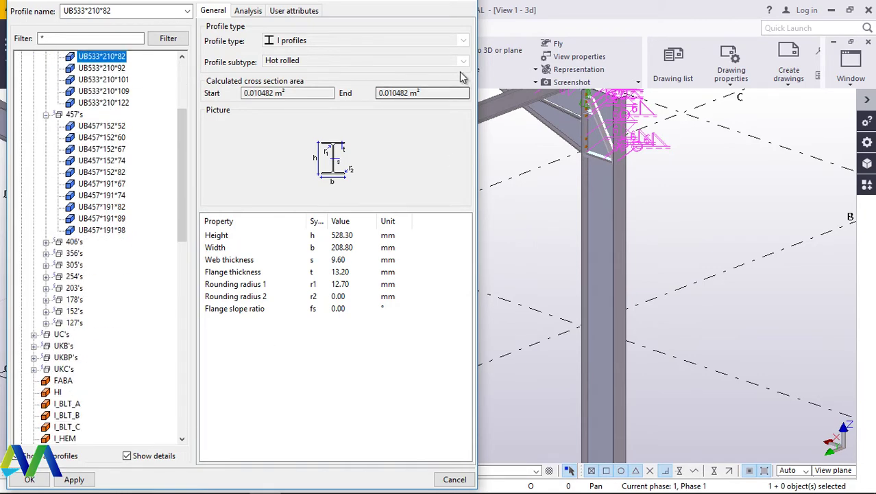
left_click(454, 479)
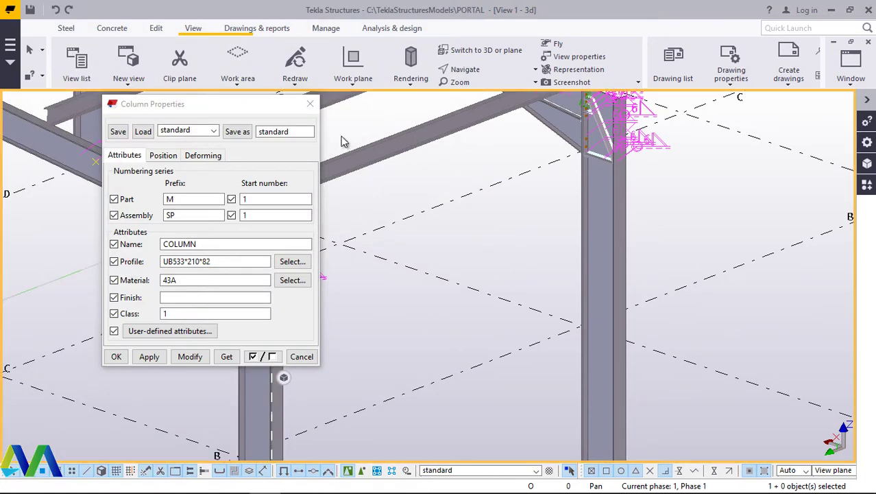
left_click(310, 104)
- Rotate the model and select four parallel roof purlins
left_click(336, 170)
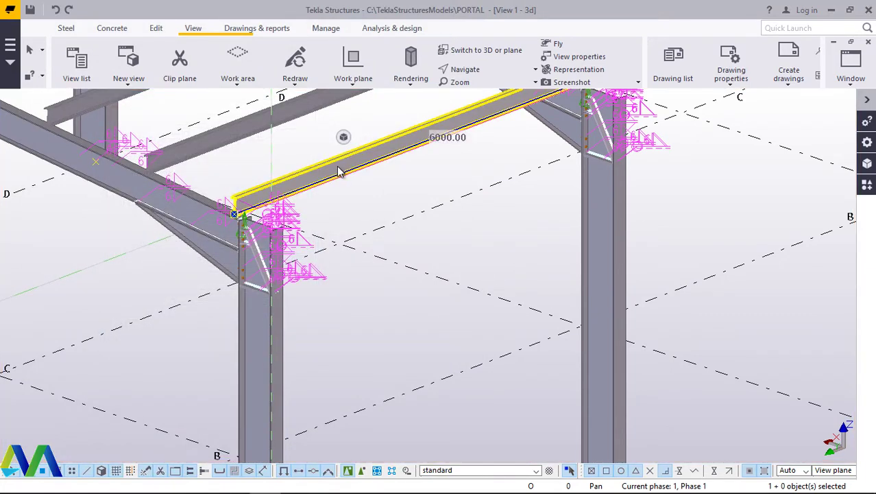
middle_click_drag(336, 171, 416, 305, "ctrl")
scroll(416, 305, "down", 3)
scroll(310, 218, "up", 4)
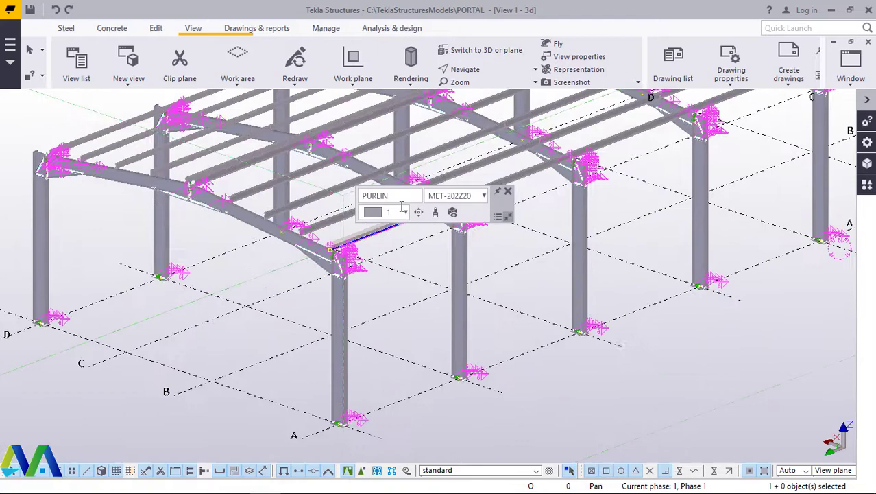
scroll(386, 297, "up", 3)
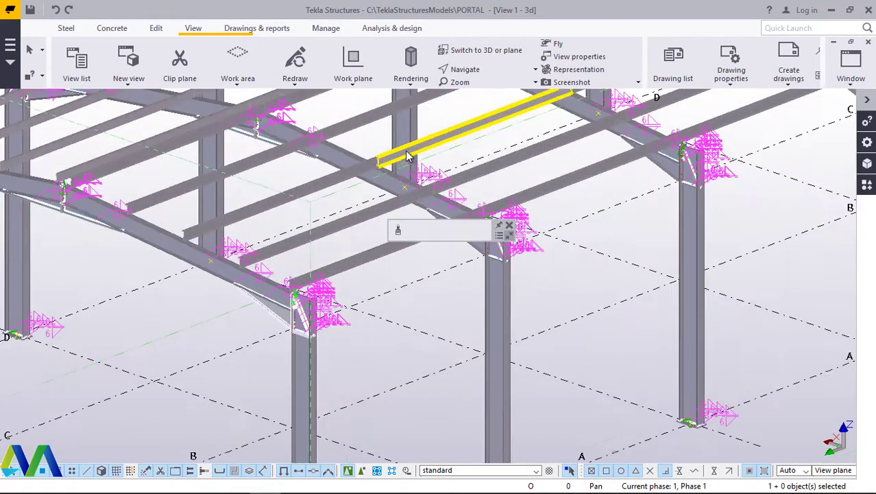
left_click(385, 304)
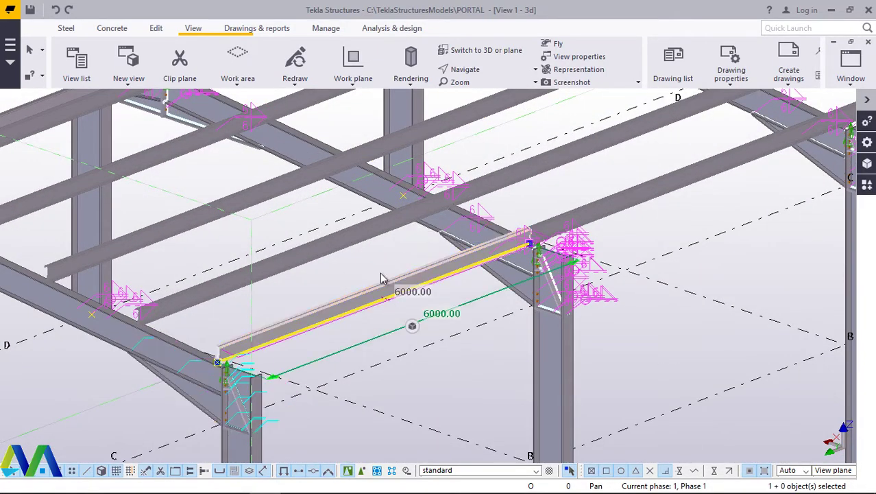
left_click(352, 241, "ctrl")
left_click(274, 197, "ctrl")
left_click(196, 161, "ctrl")
scroll(157, 154, "down", 2)
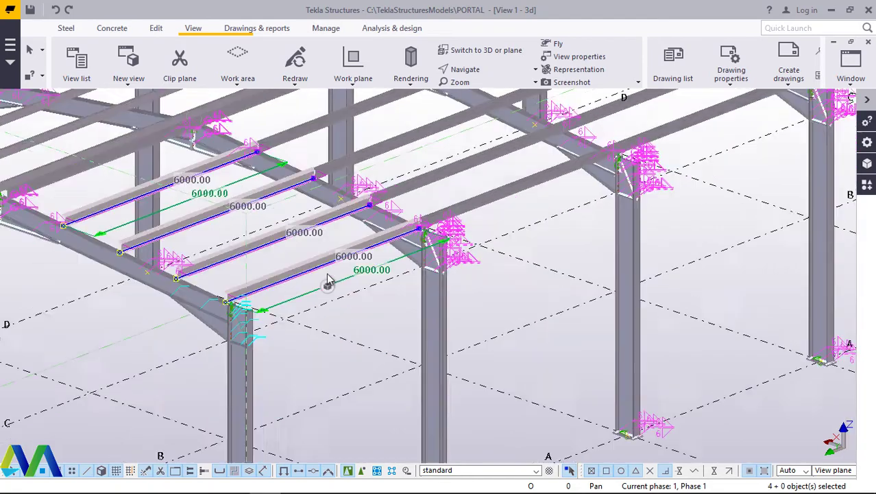
scroll(126, 148, "up", 3)
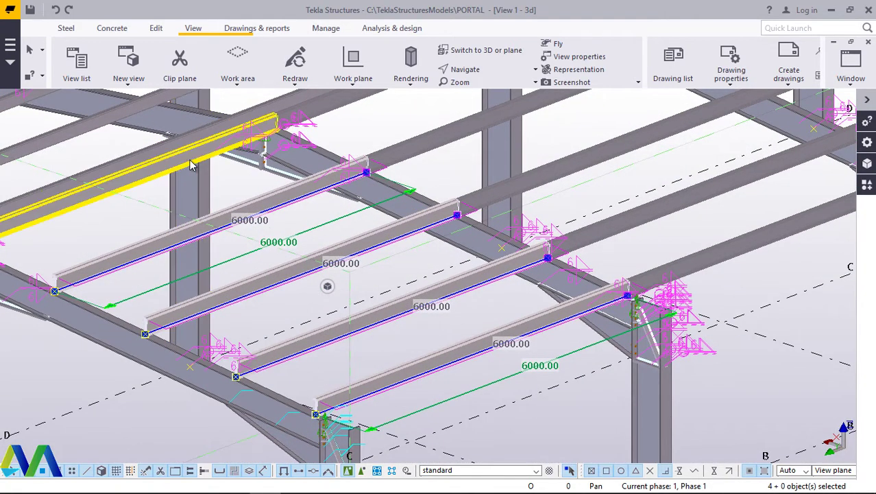
- Apply the MET-2-172C25 profile from C Profiles > Side Rails to the selected purlins
double_click(192, 165, "ctrl")
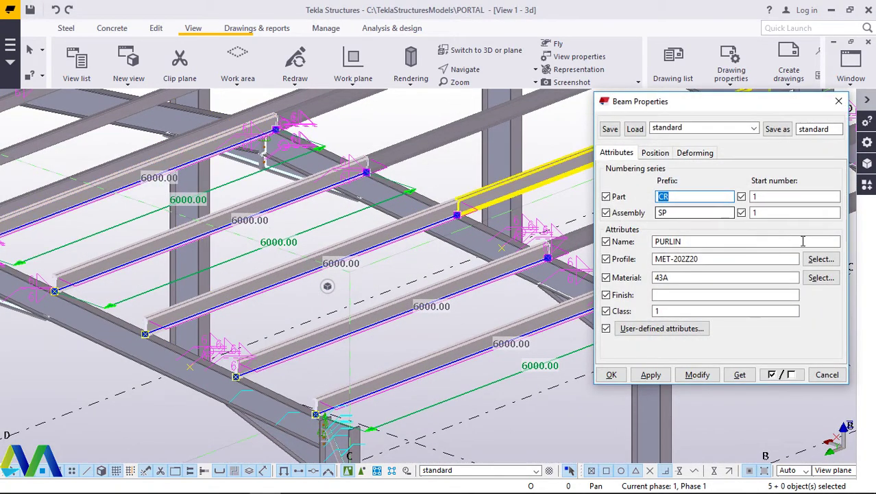
left_click(820, 259)
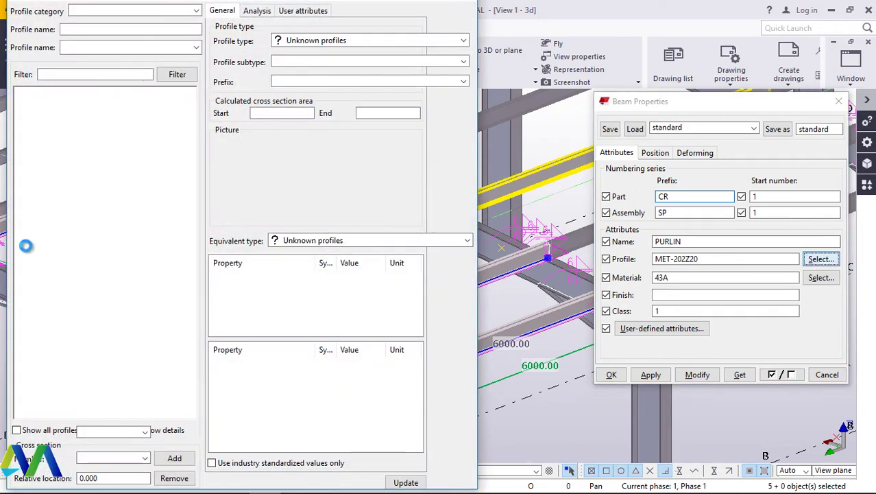
scroll(137, 321, "down", 10)
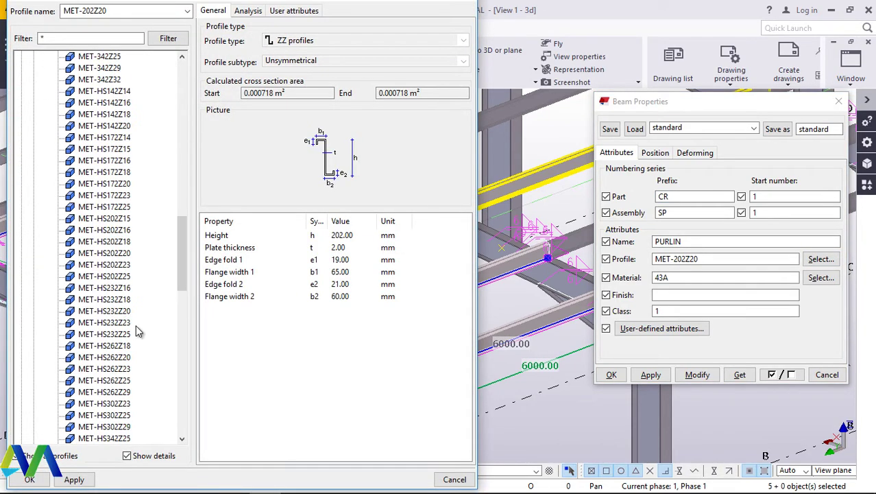
scroll(133, 328, "down", 10)
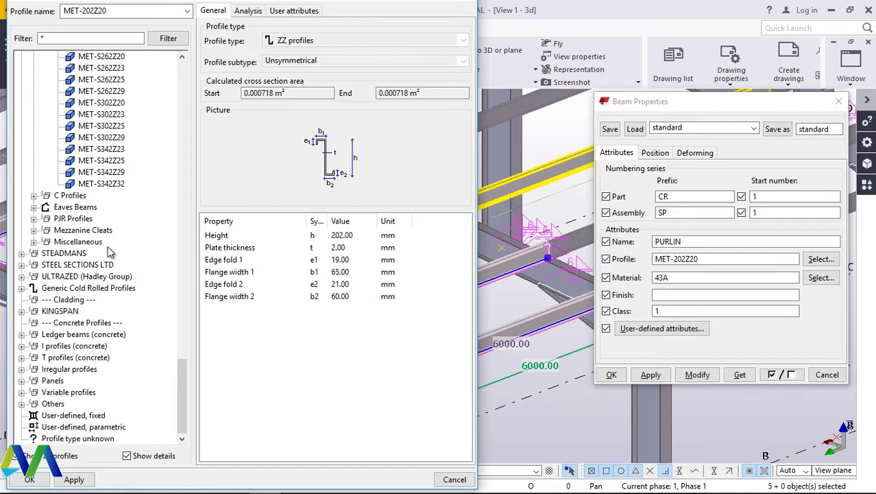
left_click(34, 196)
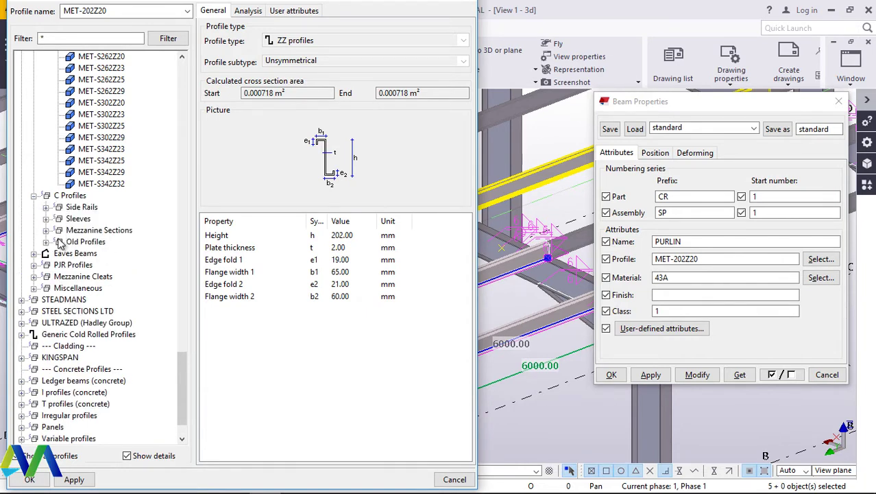
left_click(46, 208)
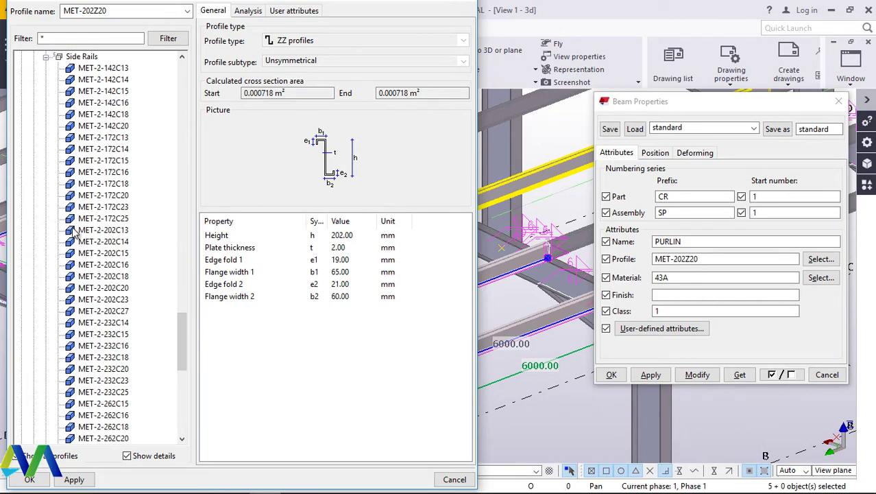
left_click(90, 221)
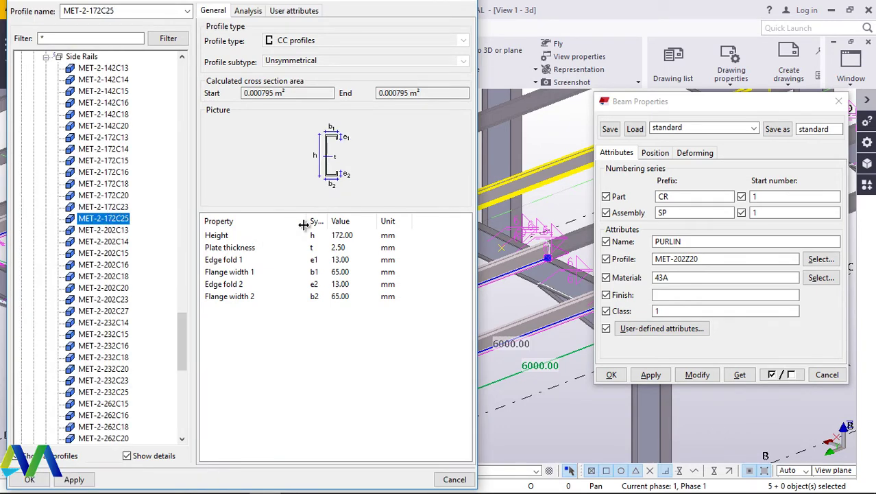
left_click(74, 479)
left_click(29, 479)
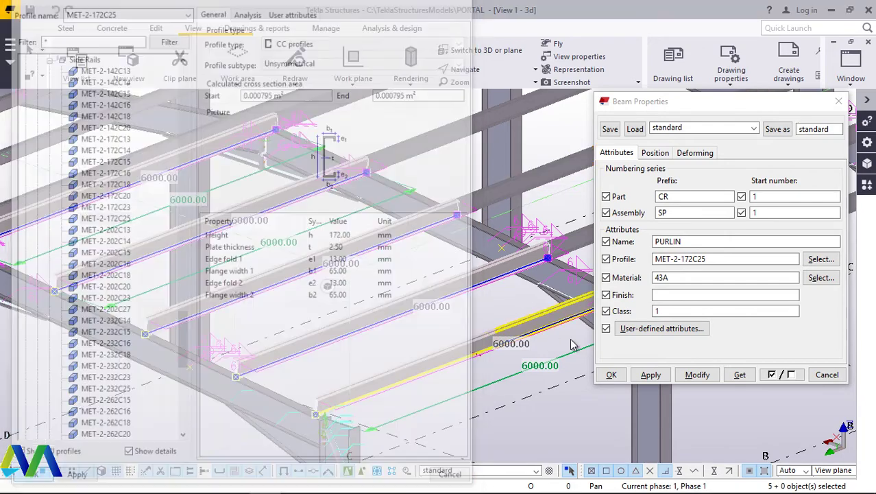
left_click(697, 374)
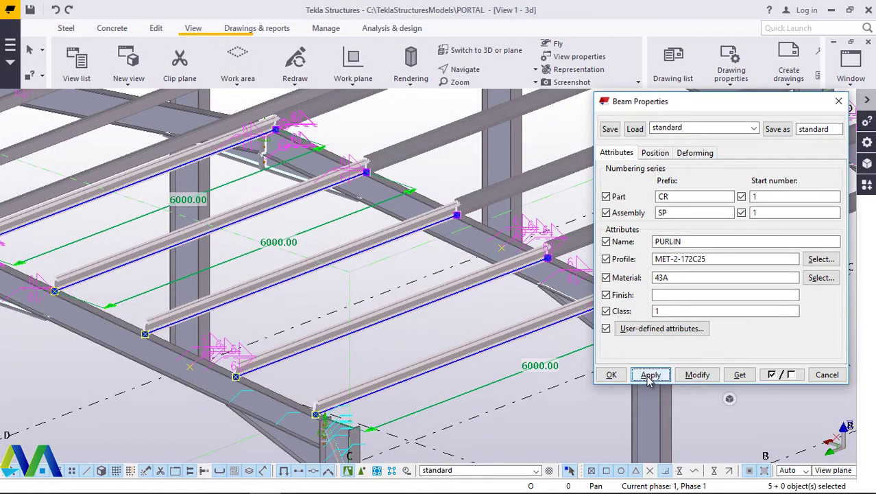
left_click(611, 374)
- Pan the 3D view around the purlin joint
scroll(509, 161, "up", 5)
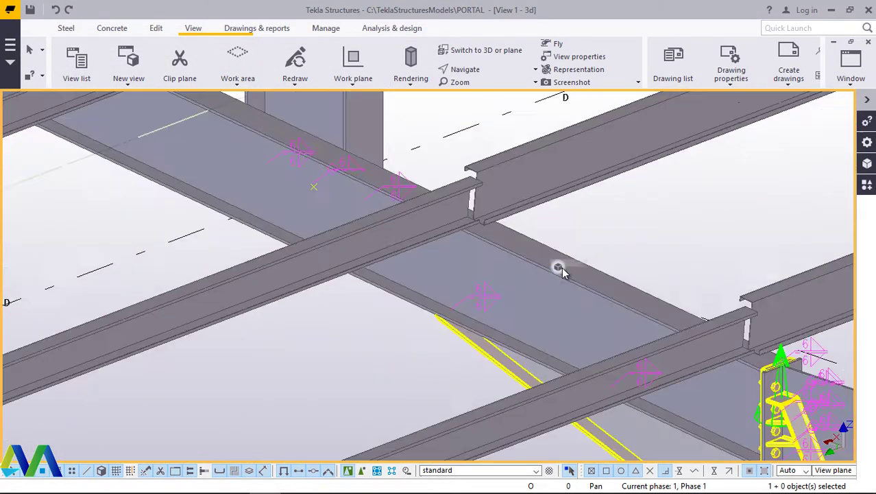
scroll(466, 181, "up", 3)
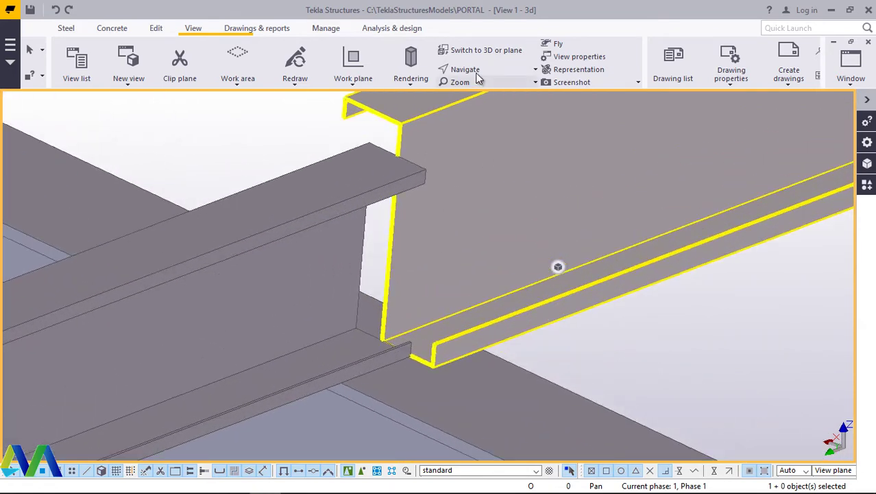
left_click(476, 70)
left_click(480, 115)
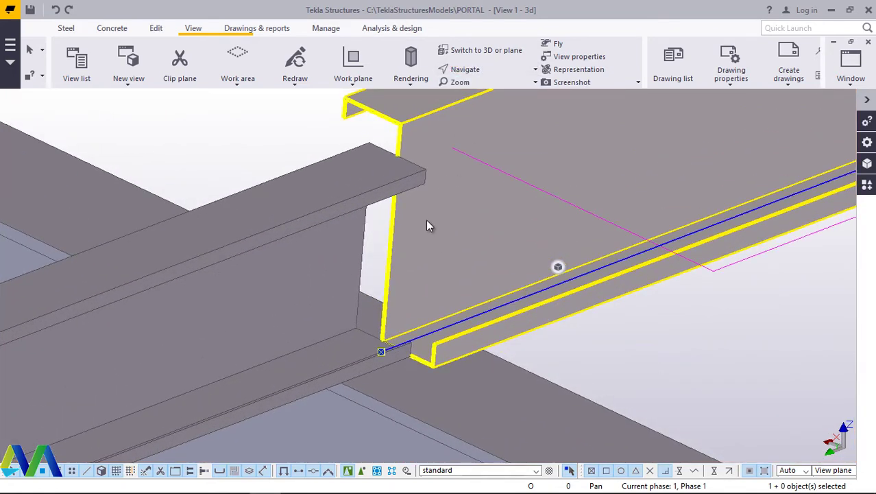
left_click(468, 70)
left_click(455, 141)
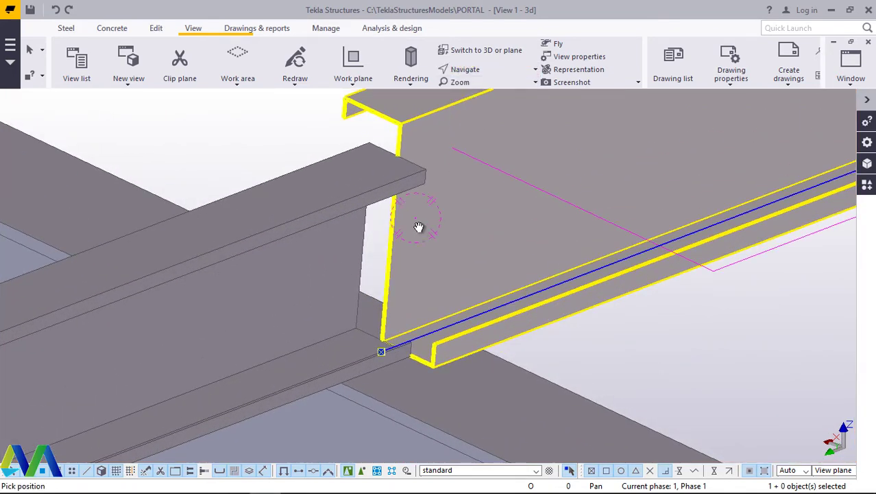
left_click_drag(397, 238, 367, 241)
scroll(404, 245, "down", 5)
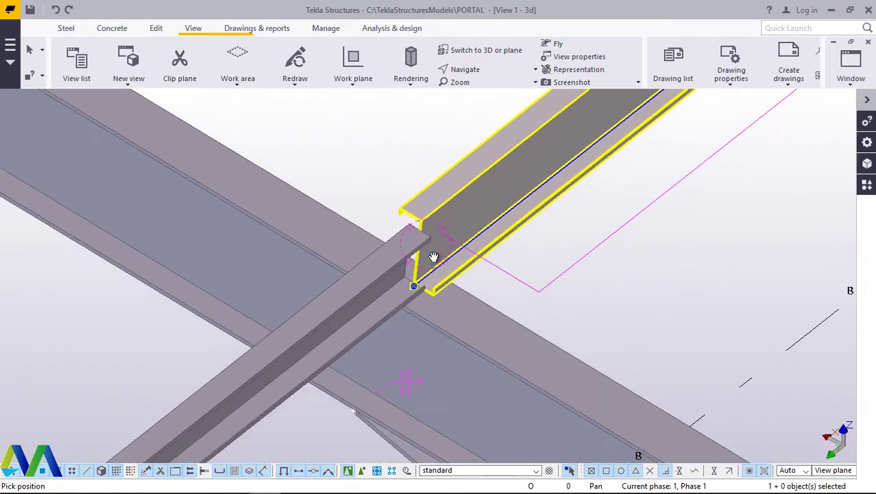
- Stop panning and undo the last two changes at the purlin joint
right_click(364, 119)
left_click(388, 126)
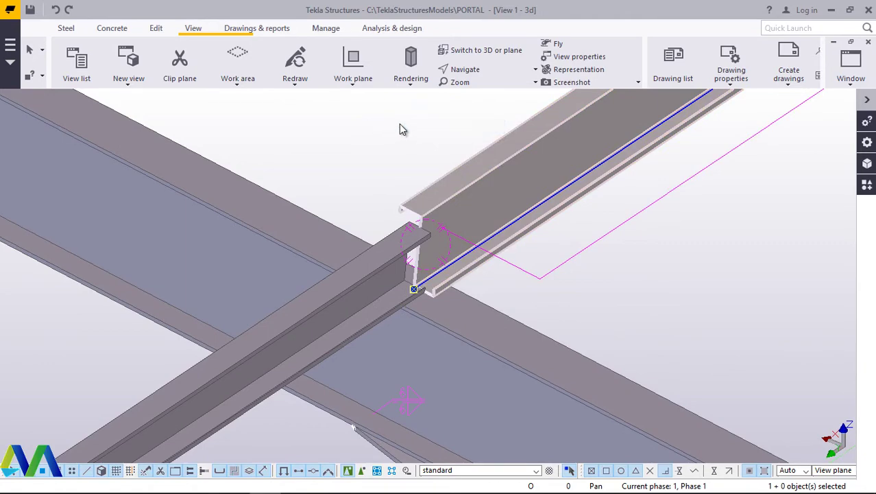
left_click(57, 10)
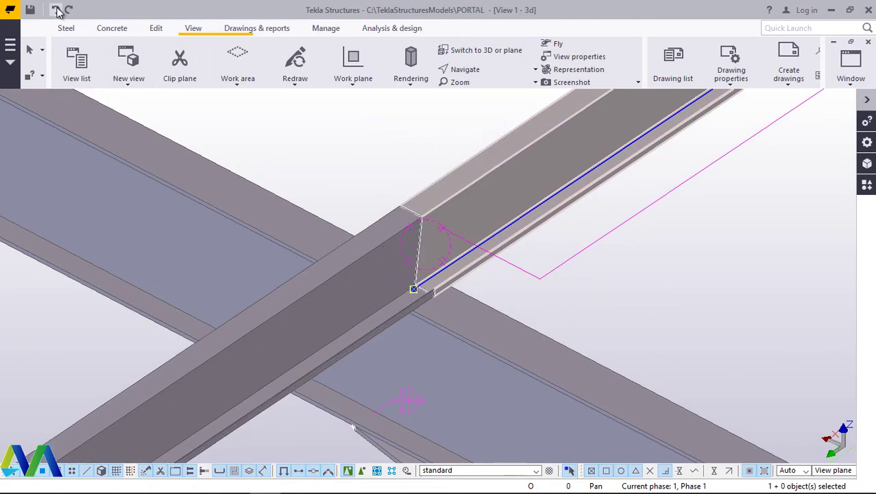
left_click(70, 10)
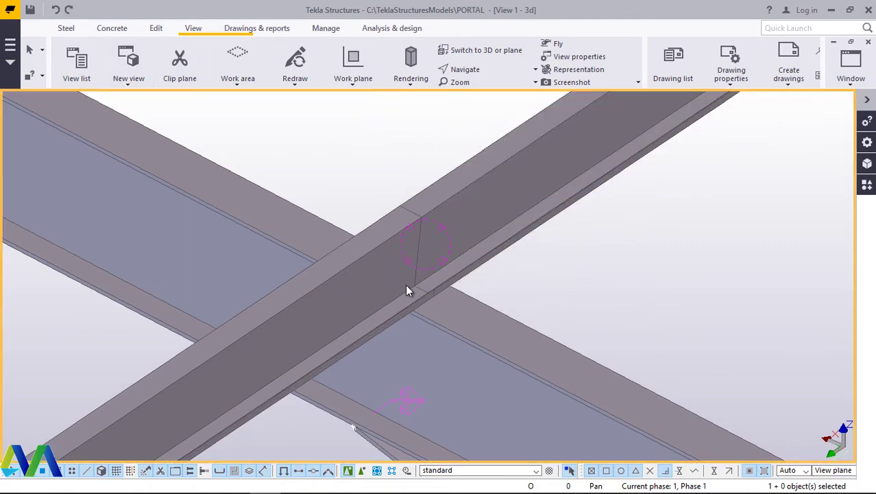
- Orbit the model to a lower, side-on view of a purlin joint
scroll(406, 290, "down", 5)
scroll(405, 226, "up", 5)
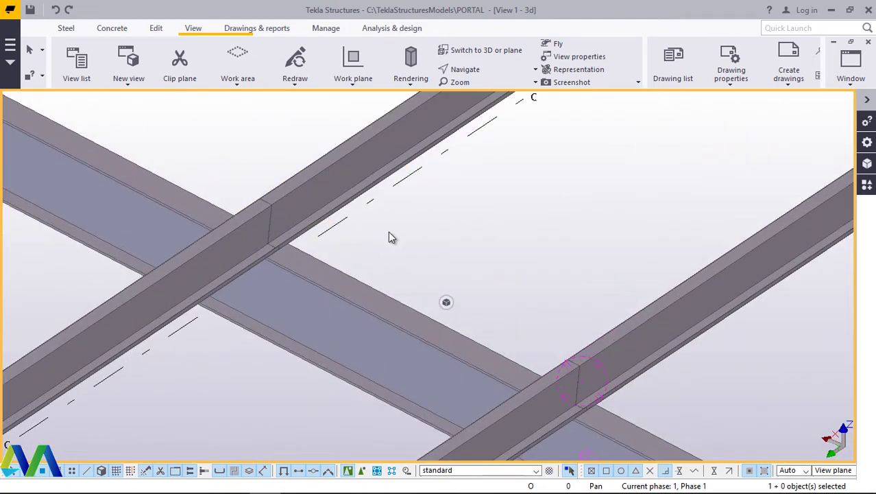
scroll(390, 237, "down", 8)
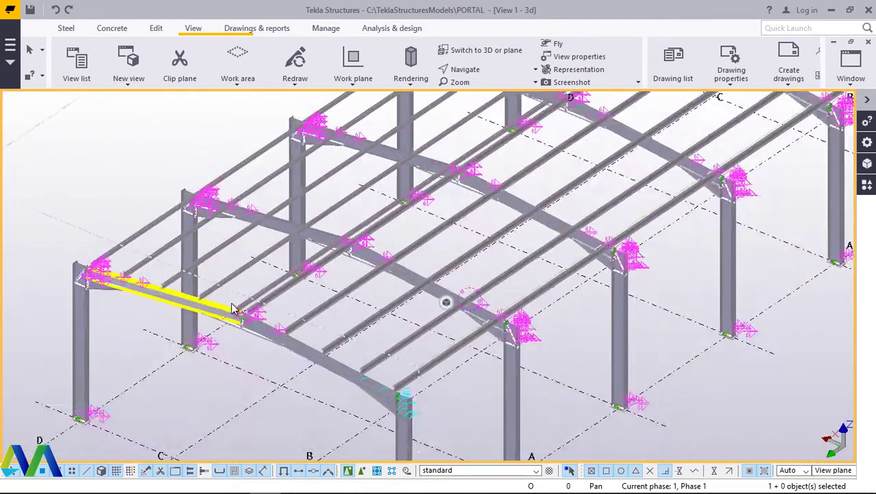
scroll(233, 308, "up", 2)
left_click(465, 69)
left_click(443, 144)
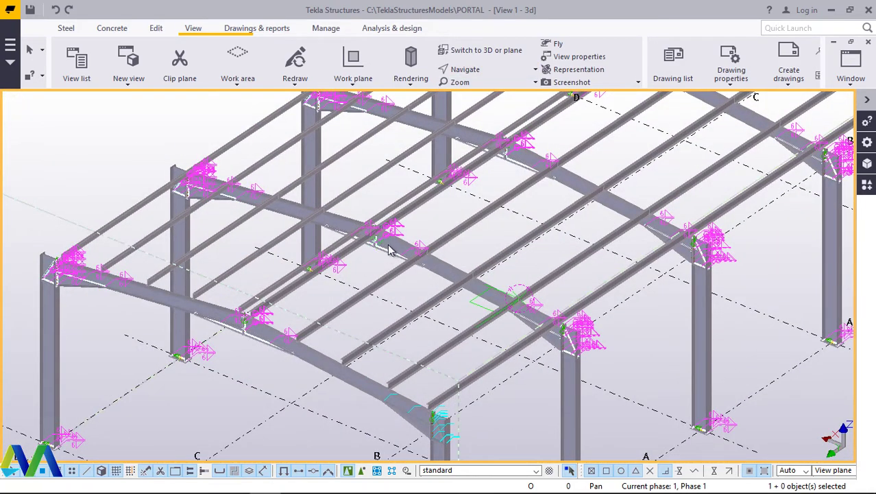
left_click_drag(388, 249, 200, 146)
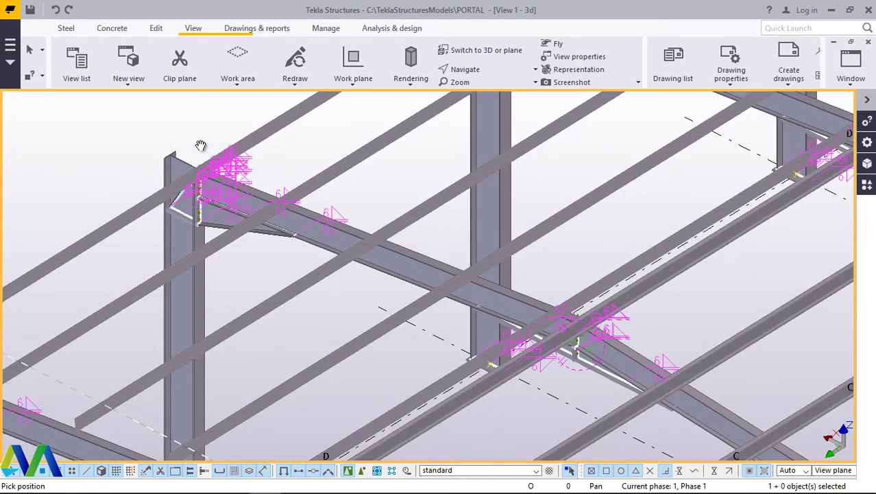
- Interrupt the rotation and bring up the Applications & components panel
scroll(234, 159, "up", 3)
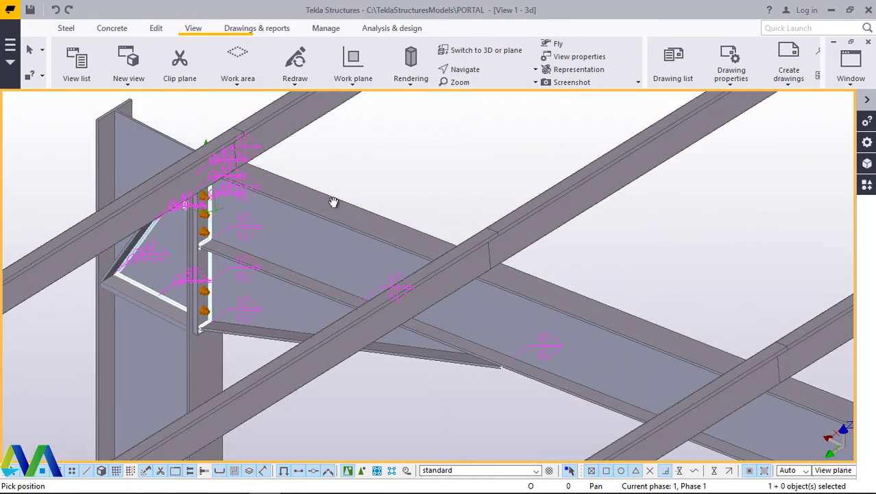
scroll(466, 200, "up", 2)
right_click(401, 155)
left_click(421, 165)
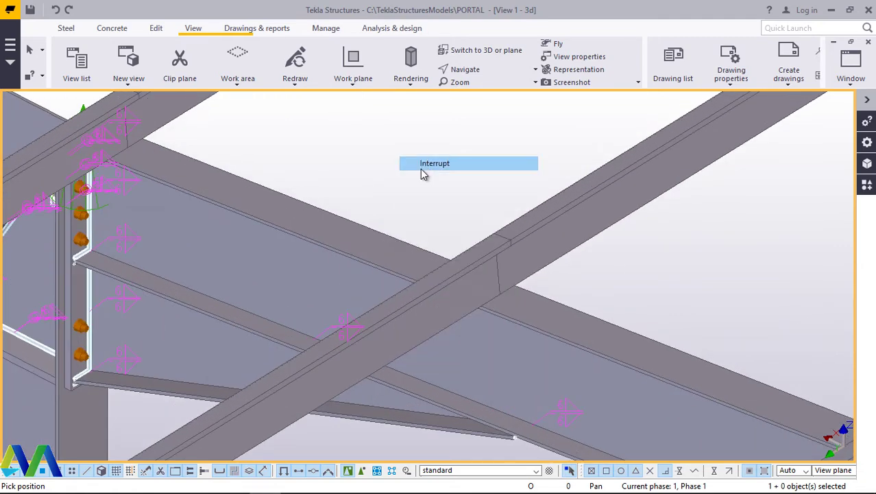
left_click(867, 185)
- Search the component catalog for CLEAT, then change the search to PURLIN
left_click(710, 153)
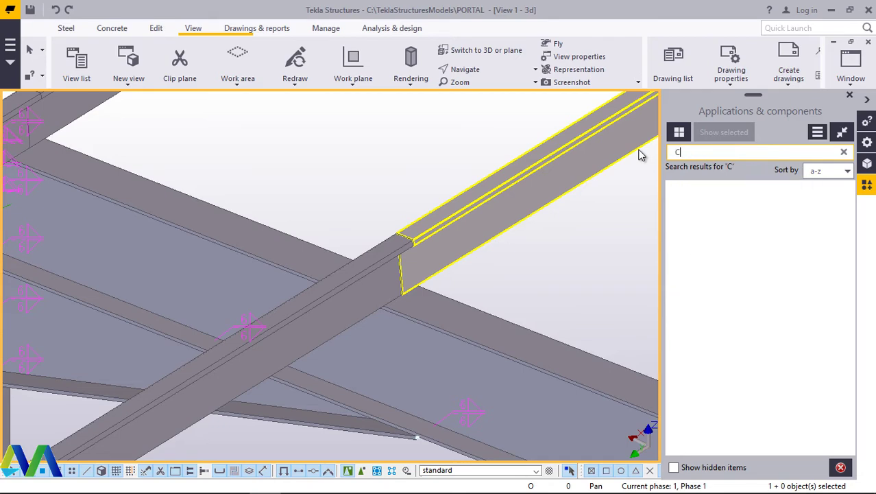
type("L")
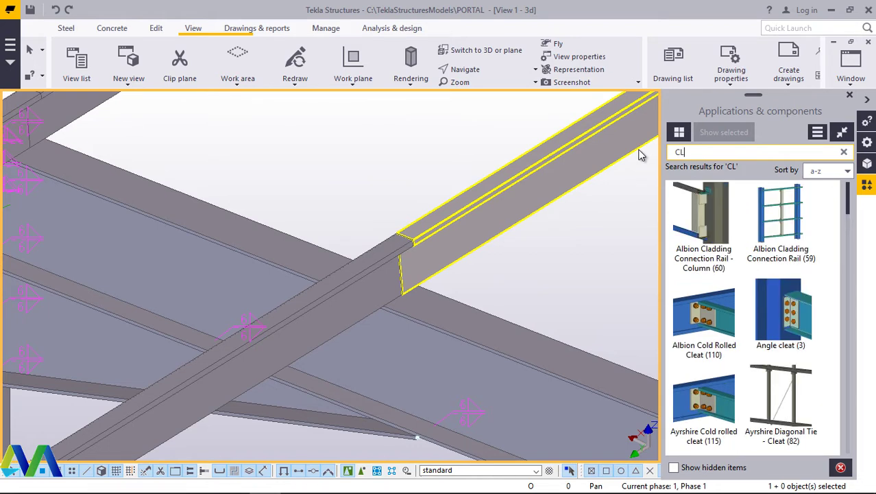
type("ATE")
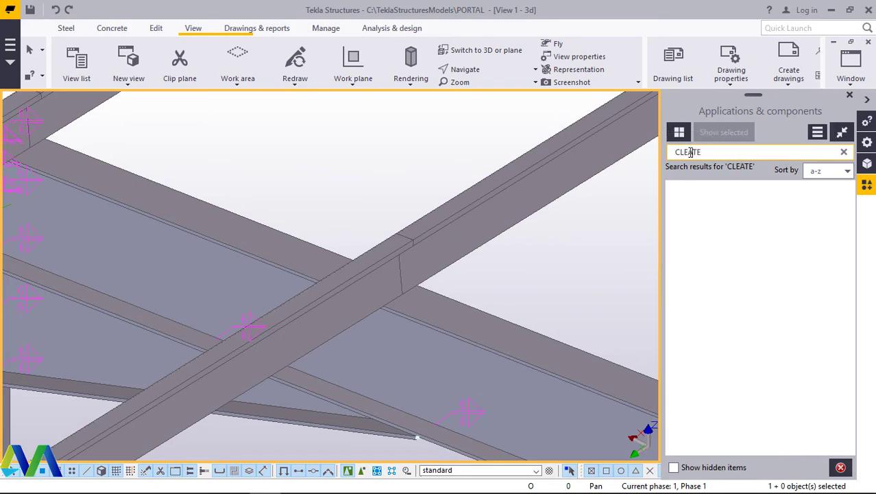
key("BackSpace")
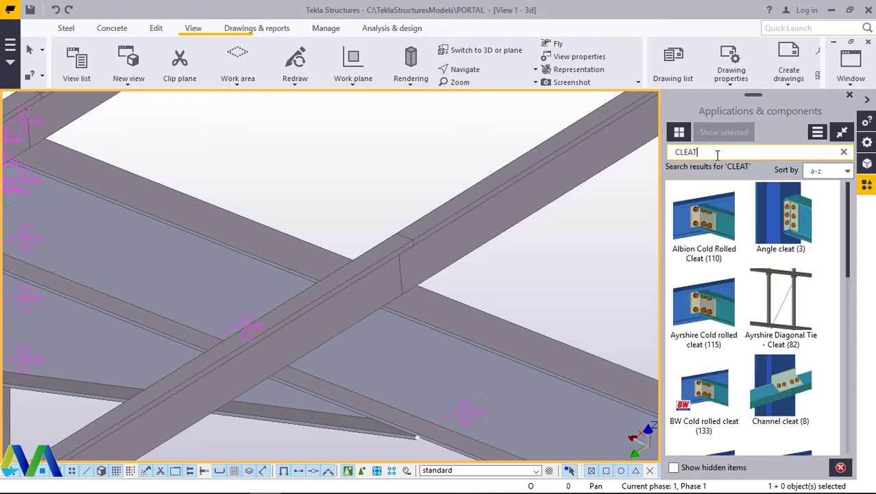
scroll(723, 274, "down", 10)
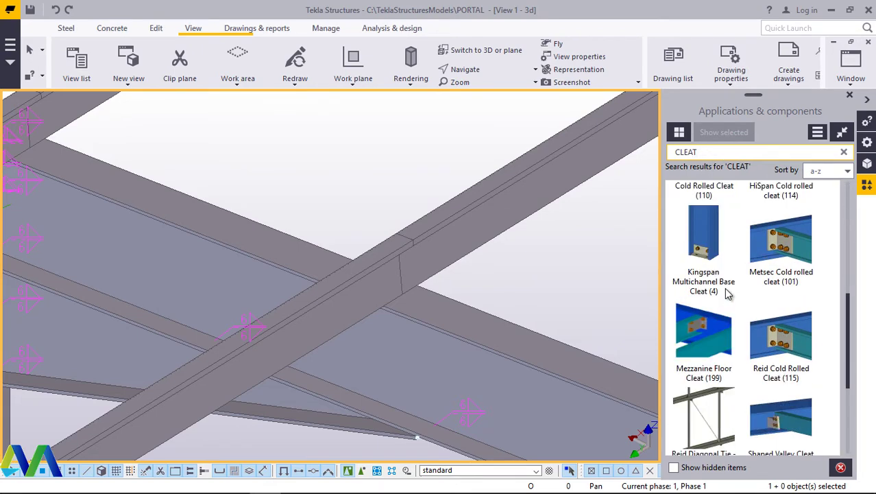
scroll(727, 286, "up", 10)
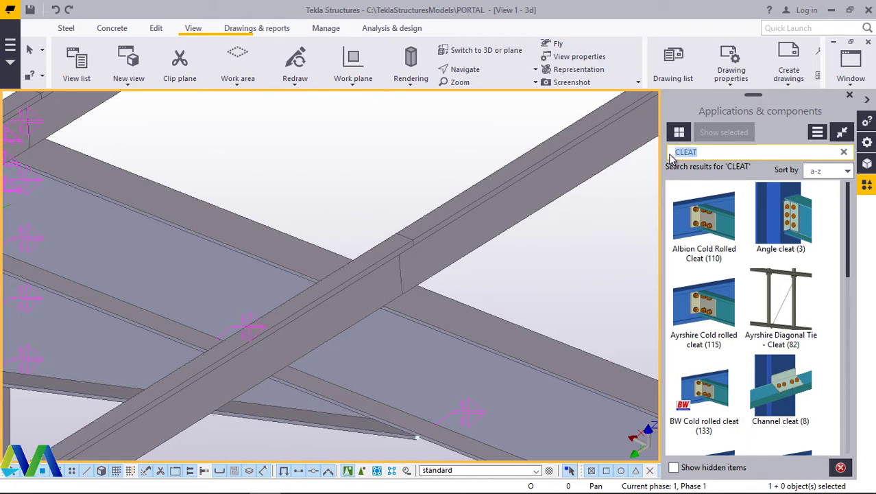
type("PU")
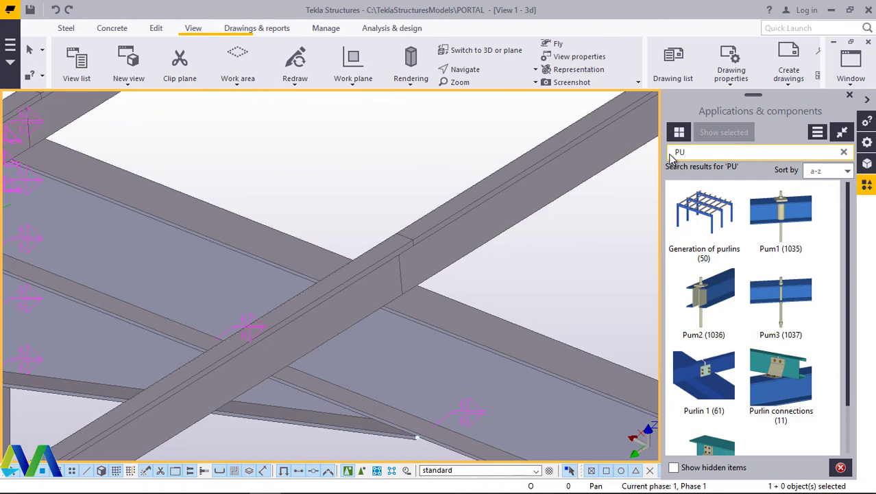
type("RLIN")
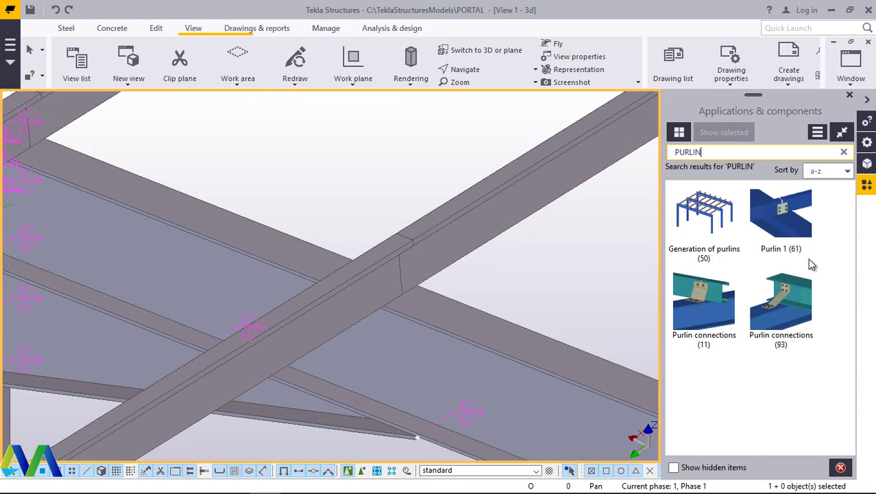
- Create a Purlin 1 connection with the lower member as main part and two beams as secondary
left_click(787, 220)
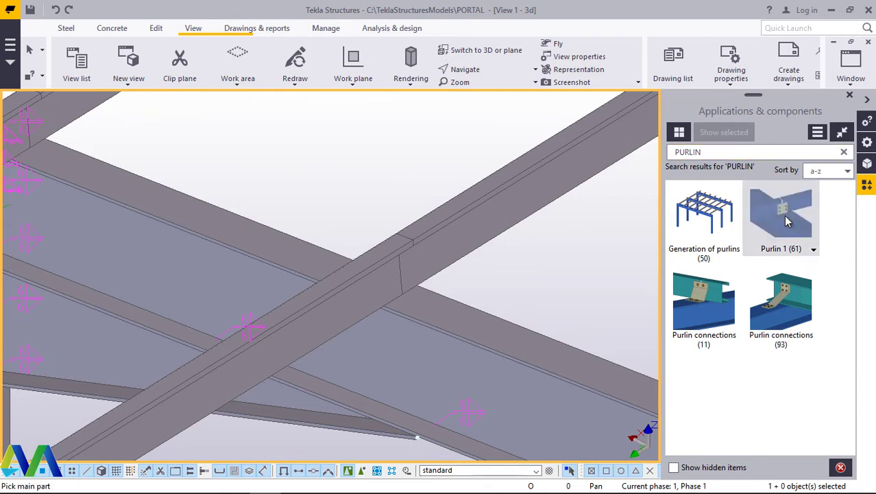
scroll(423, 245, "up", 4)
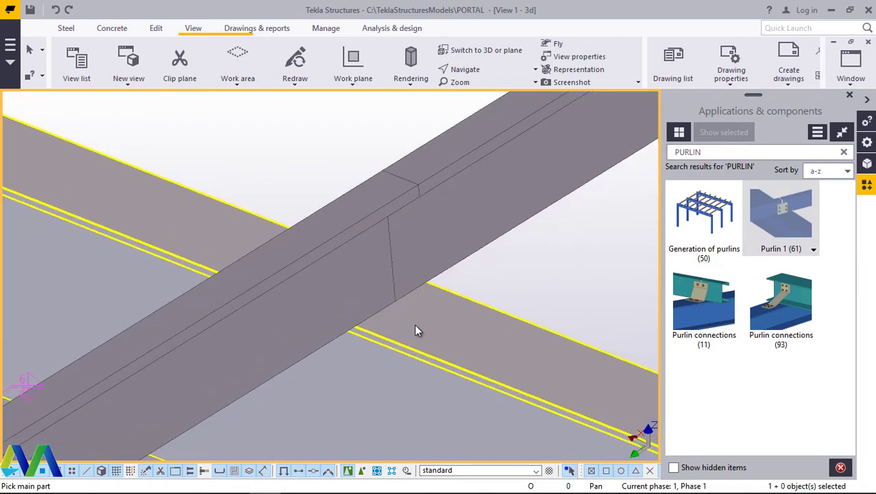
left_click(415, 330)
left_click(370, 300)
left_click(417, 250)
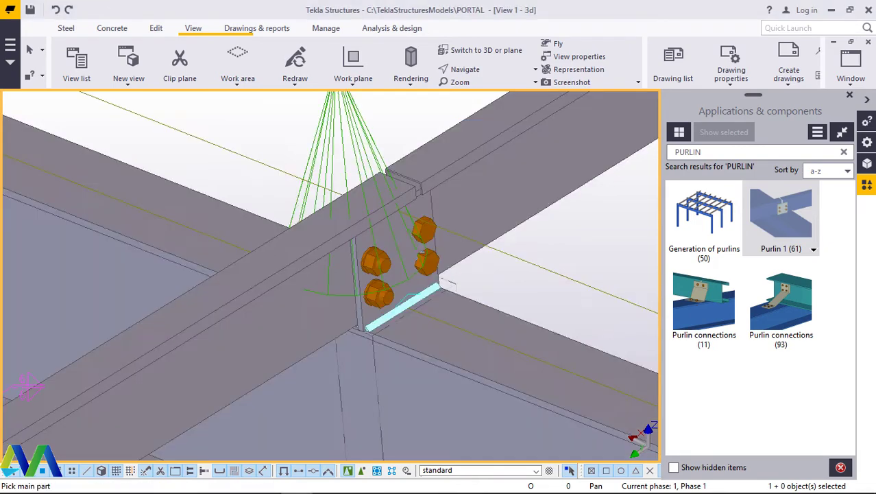
- Orbit around the new bolted joint to check it, then interrupt the command
scroll(514, 261, "up", 2)
right_click(516, 261)
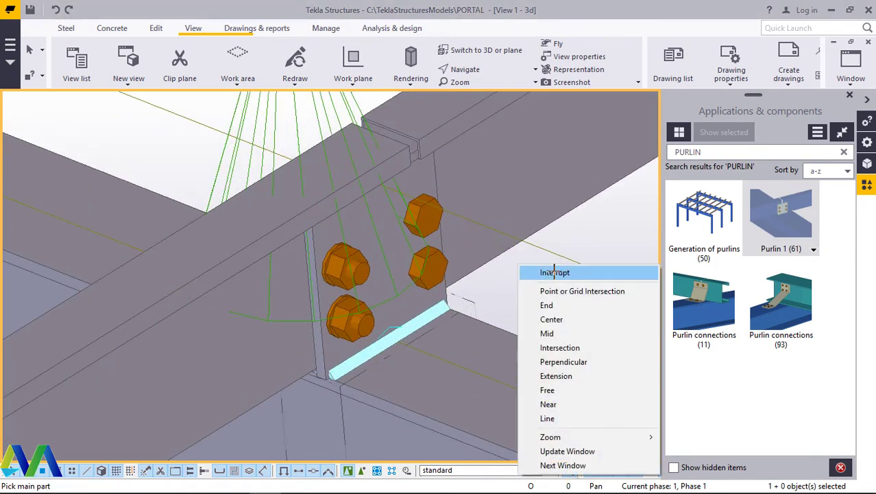
key("Escape")
left_click(498, 75)
left_click(485, 92)
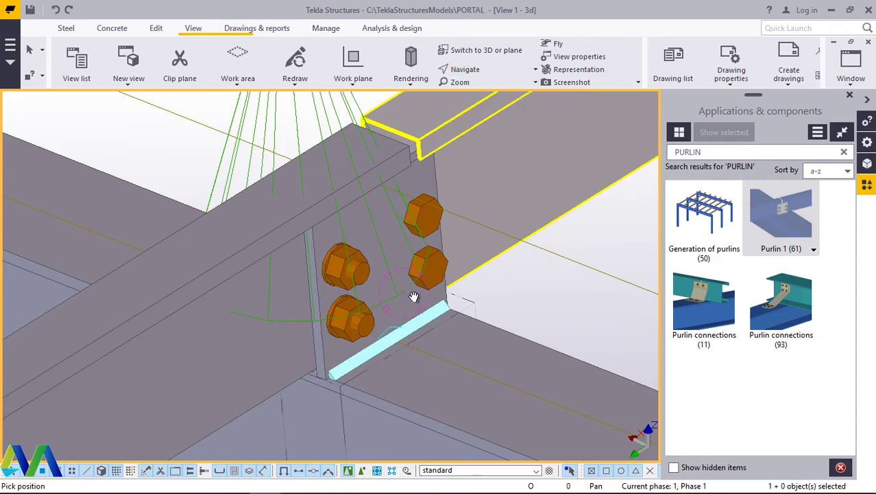
left_click_drag(414, 296, 489, 260)
right_click(482, 171)
left_click(505, 176)
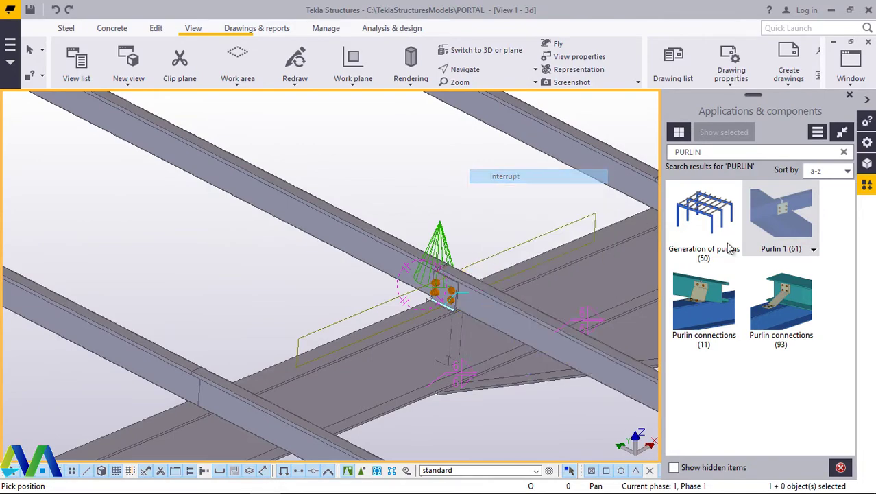
- Start another Purlin 1 connection and cancel it
left_click(782, 221)
scroll(296, 376, "down", 3)
scroll(296, 376, "up", 4)
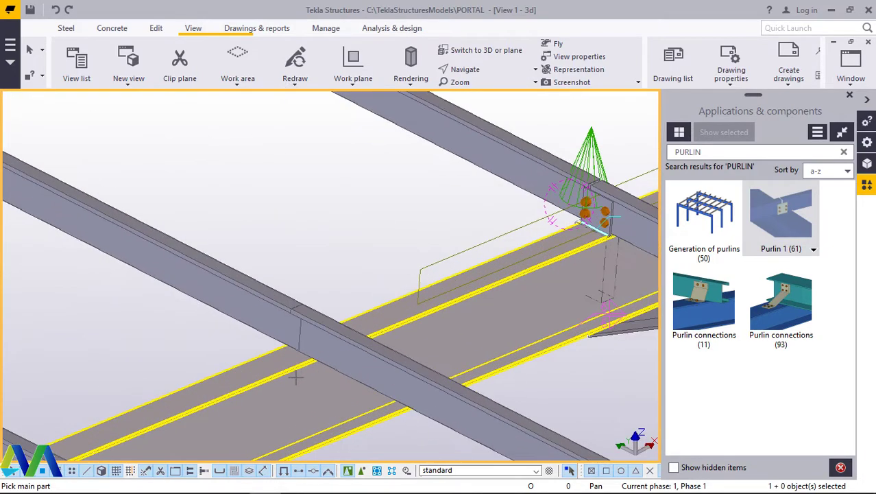
scroll(296, 376, "down", 3)
scroll(522, 188, "up", 5)
right_click(540, 148)
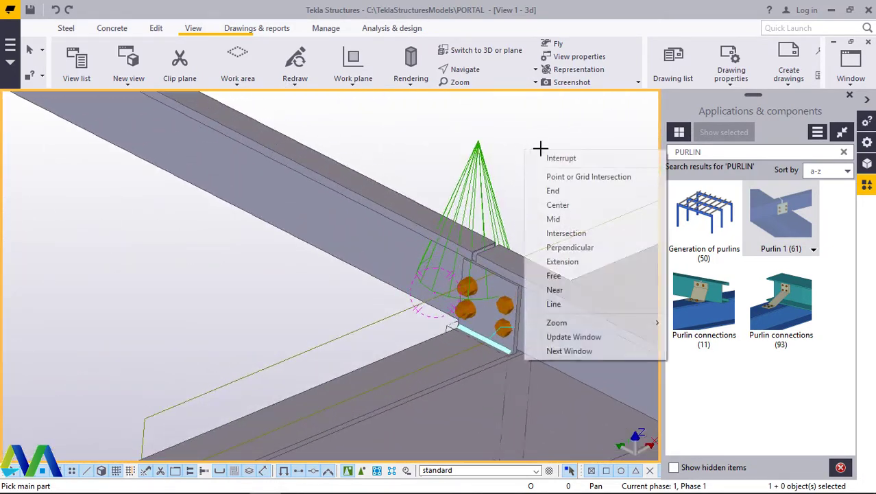
left_click(561, 157)
- Copy the bolted cleat connection, setting the copy origin at the beam corner
left_click(484, 315)
right_click(530, 149)
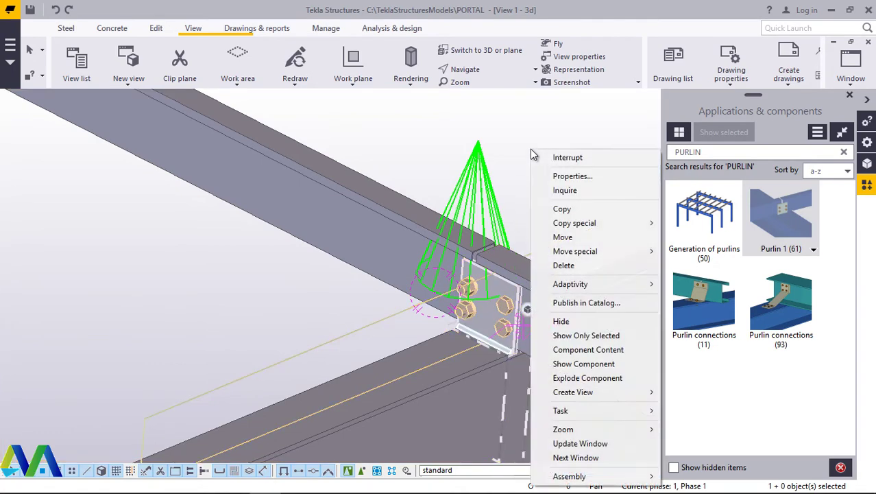
left_click(562, 208)
scroll(445, 264, "up", 4)
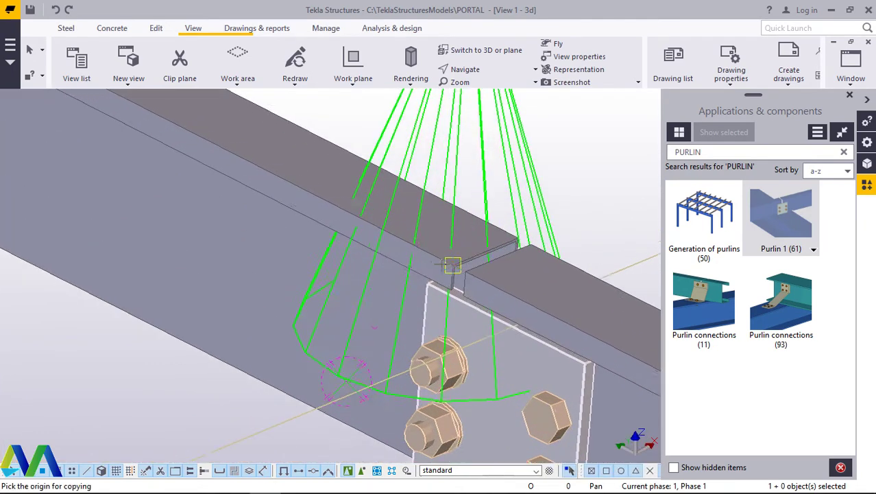
scroll(449, 264, "up", 5)
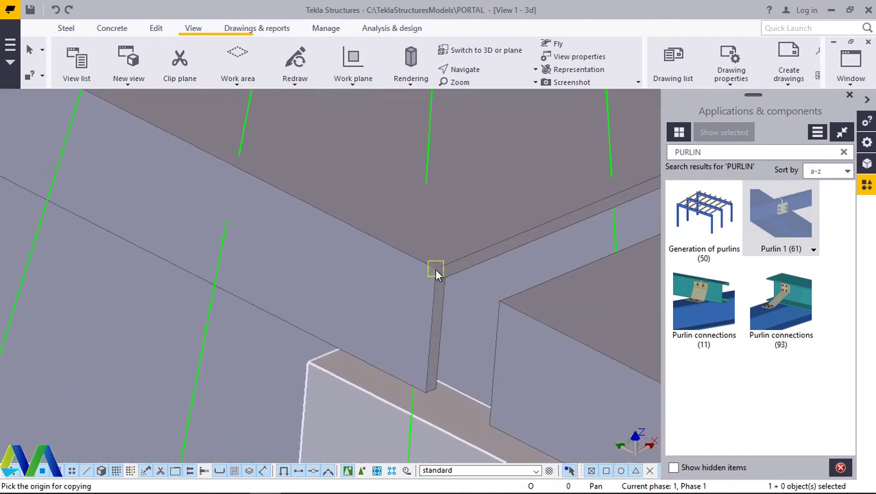
left_click(436, 268)
scroll(439, 269, "down", 10)
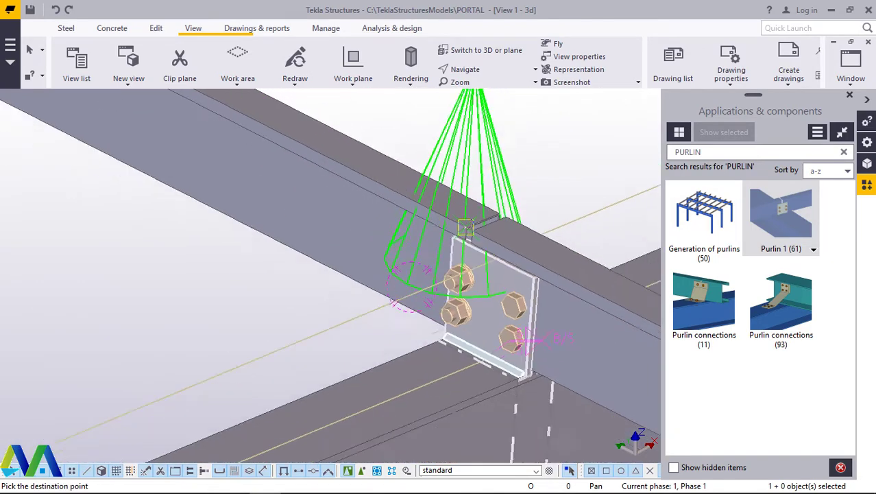
scroll(268, 314, "up", 6)
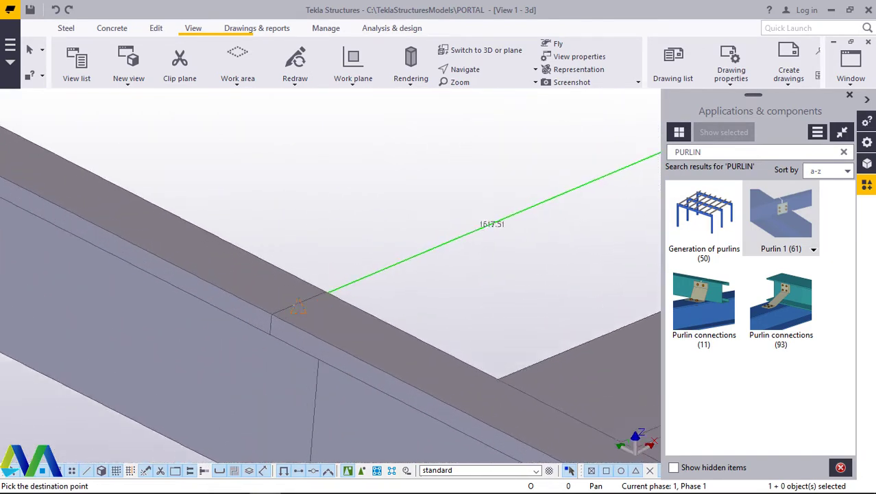
scroll(295, 295, "down", 8)
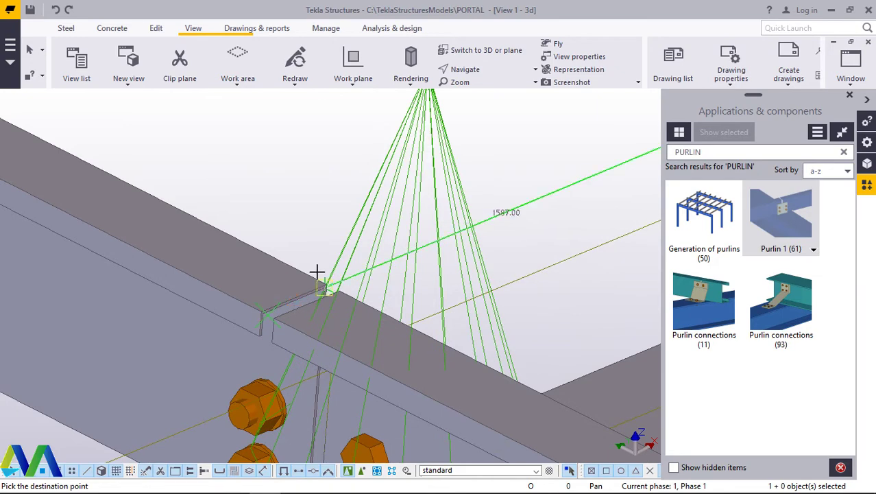
scroll(384, 305, "down", 3)
scroll(233, 335, "up", 10)
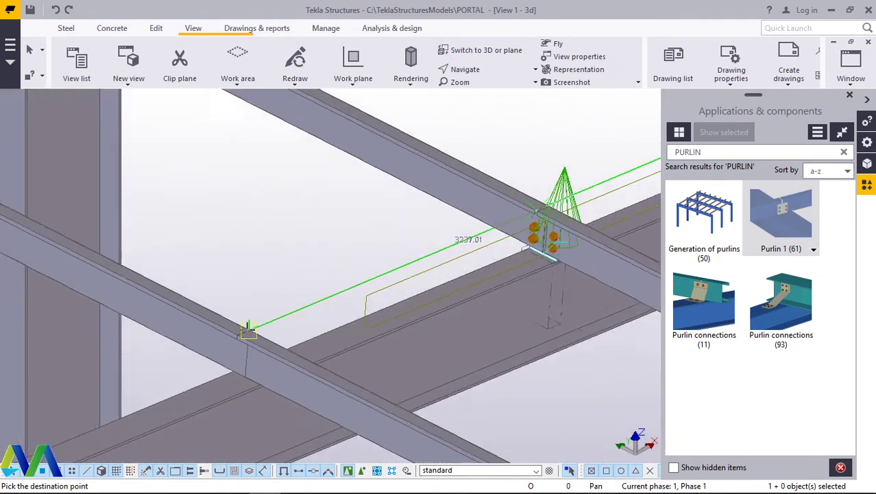
scroll(228, 341, "up", 2)
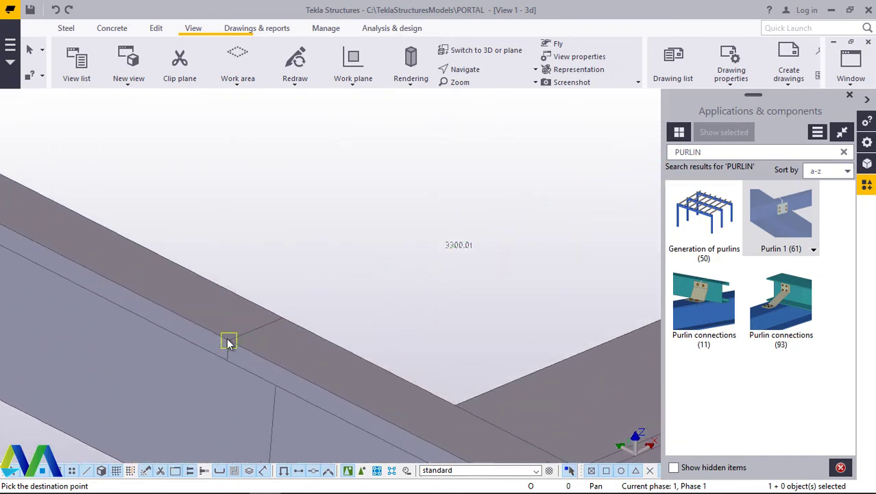
scroll(228, 341, "down", 10)
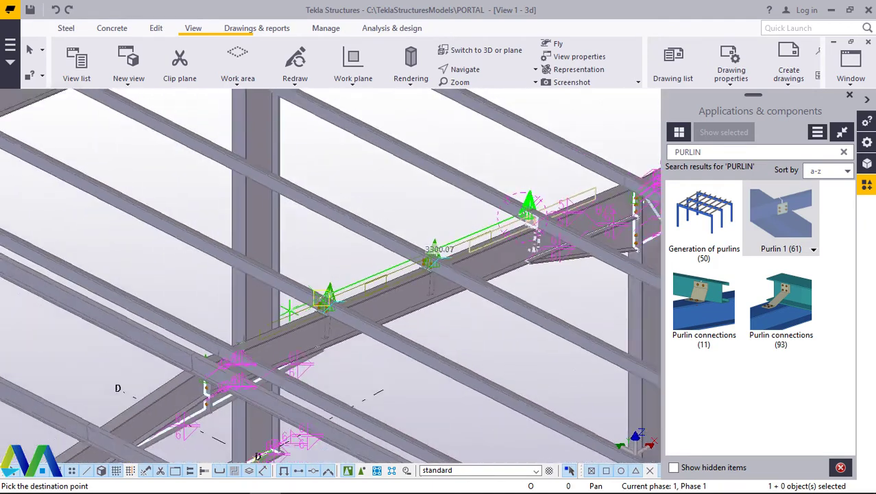
scroll(184, 329, "up", 10)
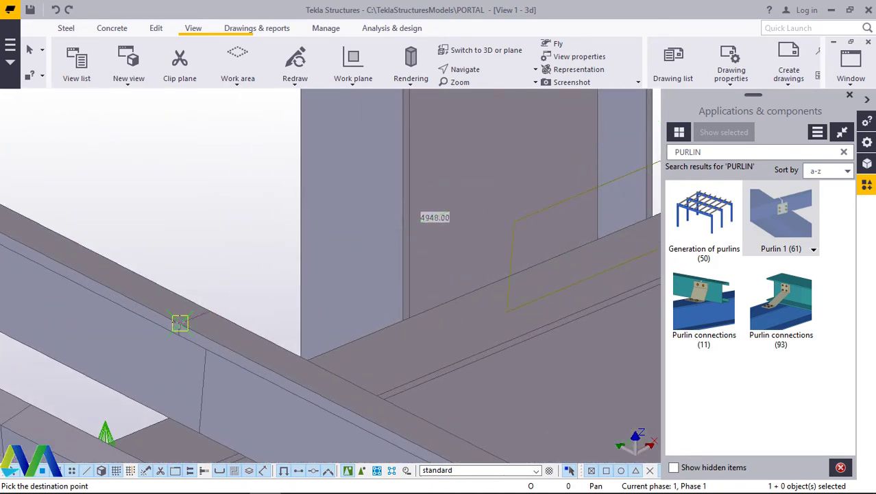
scroll(180, 323, "up", 3)
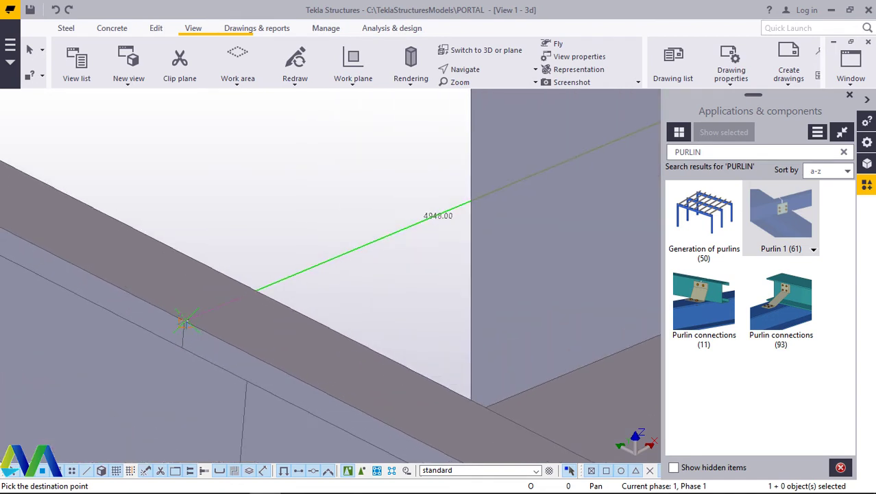
scroll(184, 320, "up", 5)
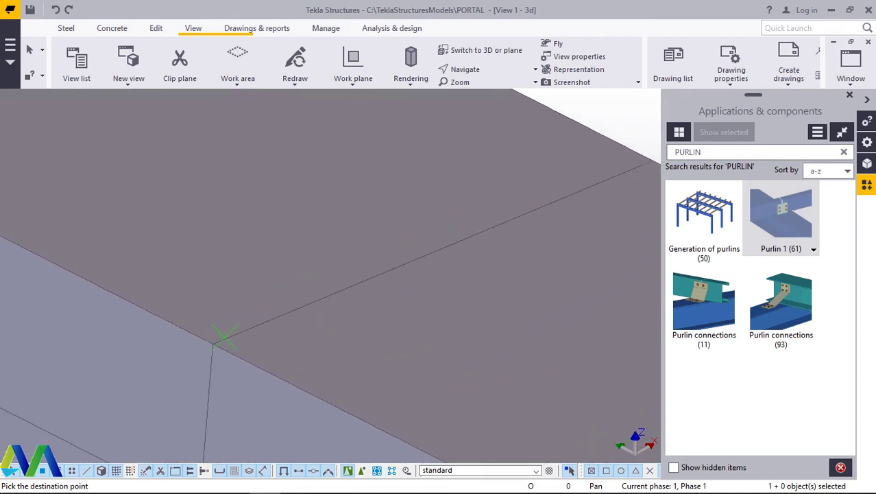
scroll(212, 343, "down", 6)
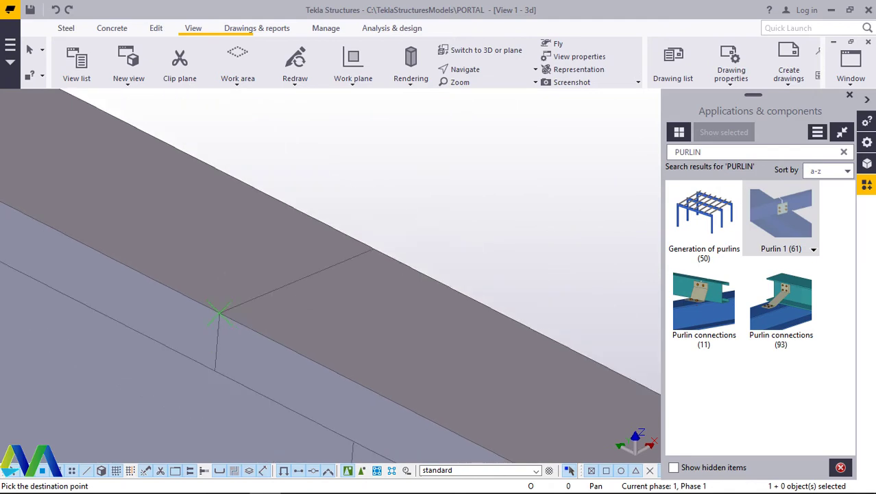
scroll(269, 288, "down", 3)
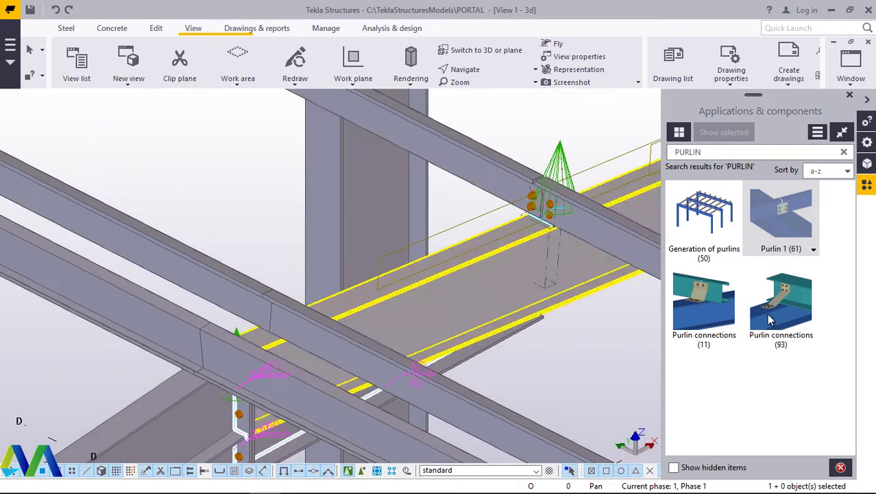
- Add a Purlin connections (93) component joining the beam to the crossing rafter
left_click(781, 288)
scroll(252, 351, "up", 3)
scroll(252, 351, "down", 3)
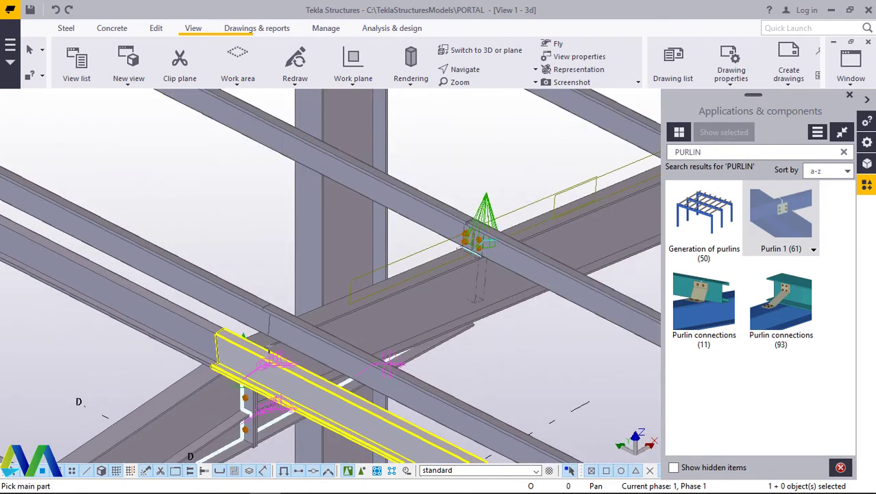
scroll(352, 318, "up", 4)
left_click(186, 268)
left_click(289, 319)
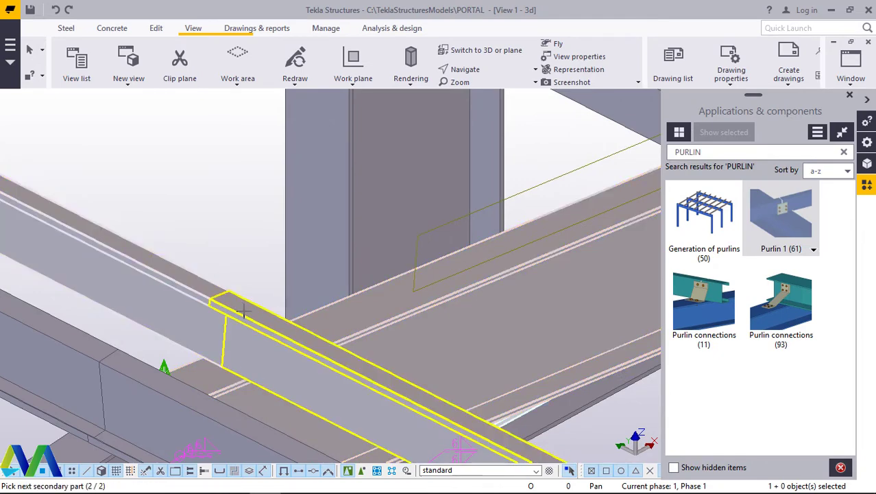
left_click(289, 319)
middle_click(289, 319)
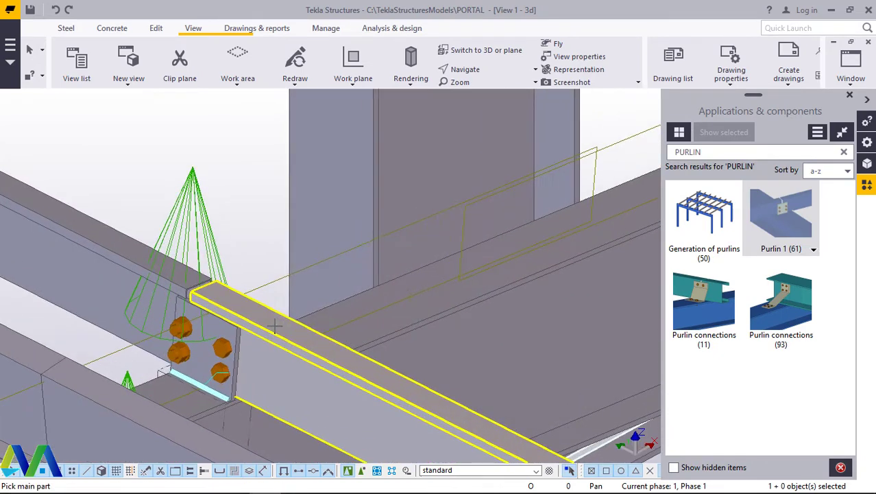
- End the connection command and pan the view away from the joint
right_click(276, 118)
left_click(316, 124)
left_click(464, 69)
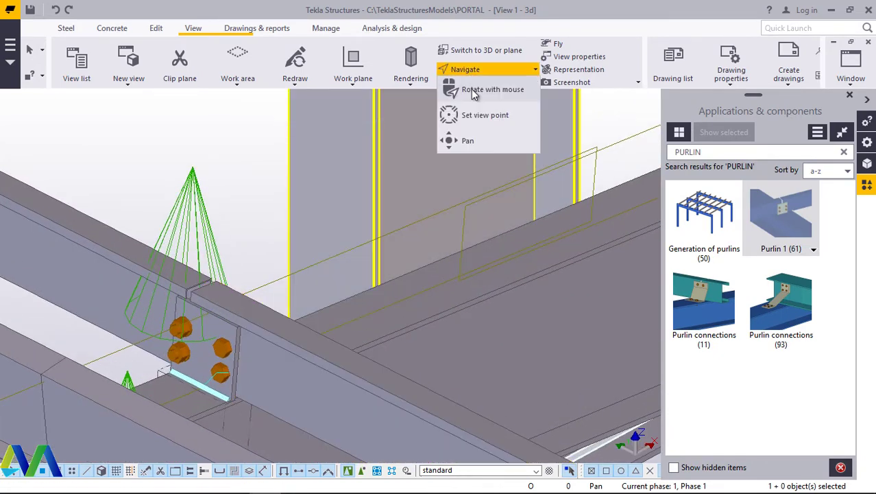
left_click(483, 115)
left_click_drag(273, 346, 394, 335)
- Rotate toward a side elevation, then close the Applications & components panel
scroll(394, 334, "down", 10)
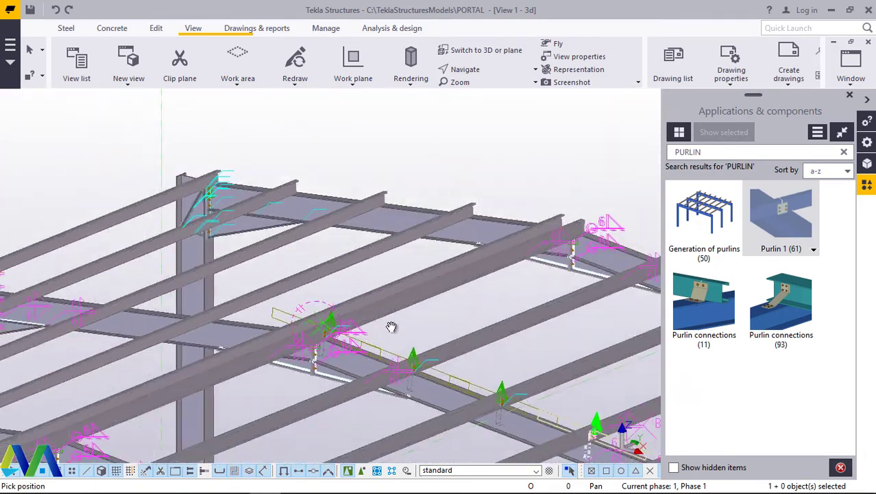
middle_click_drag(350, 362, 465, 224, "ctrl")
right_click(456, 180)
left_click(496, 184)
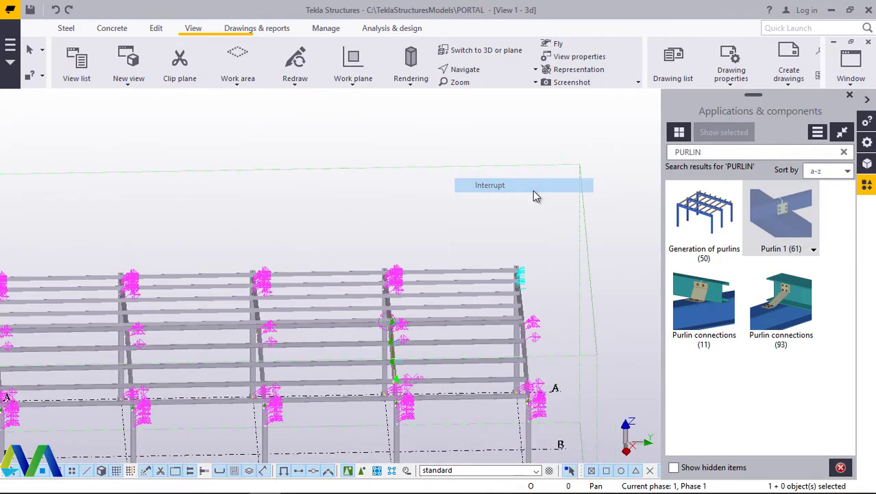
left_click(850, 97)
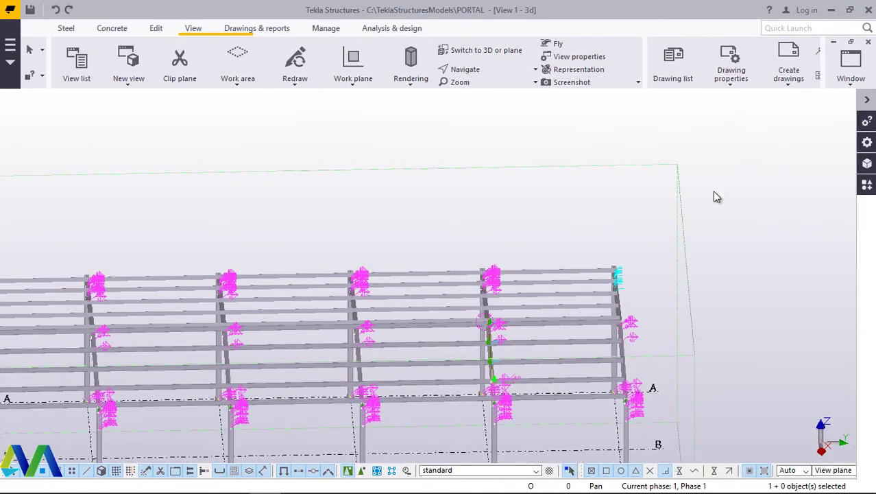
- Orbit the portal frame to an oblique view
left_click(466, 68)
left_click(473, 88)
middle_click_drag(553, 322, 206, 308, "ctrl")
scroll(612, 397, "up", 4)
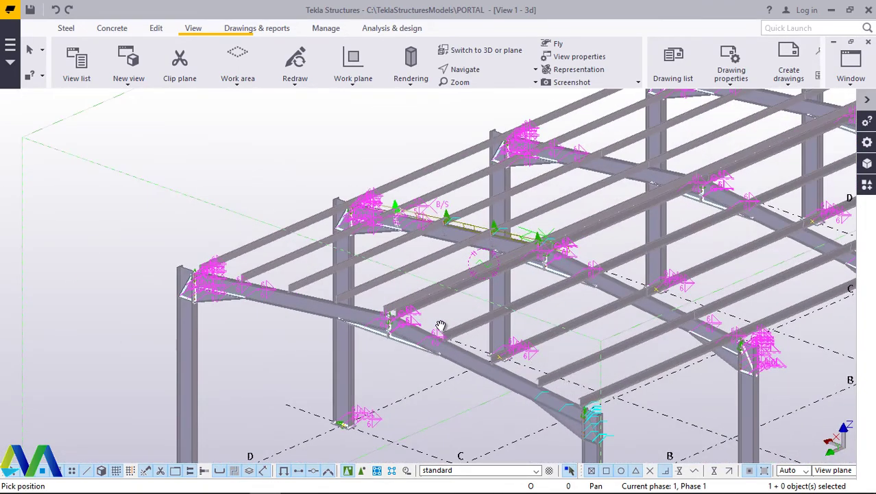
scroll(440, 325, "down", 4)
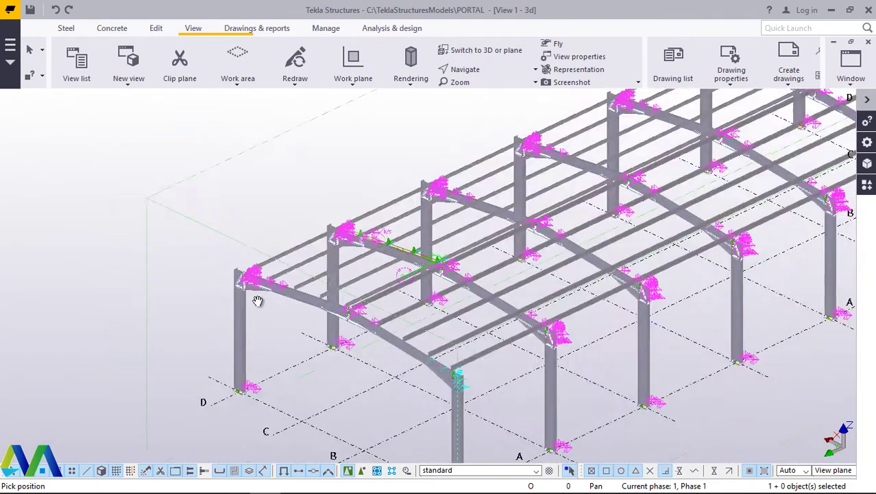
right_click(221, 157)
left_click(254, 162)
- Redraw the model view and zoom in on the roof purlins
scroll(376, 261, "up", 1)
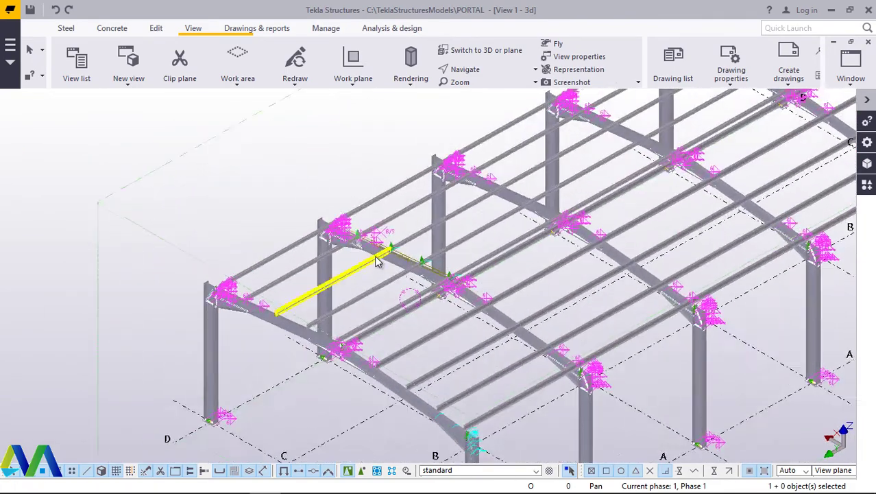
scroll(376, 260, "up", 1)
right_click(306, 141)
right_click(244, 148)
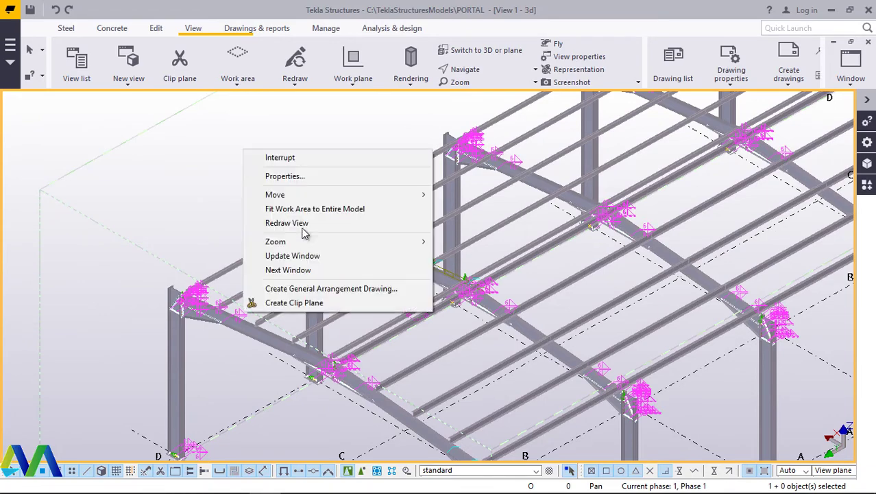
left_click(304, 225)
scroll(345, 386, "up", 1)
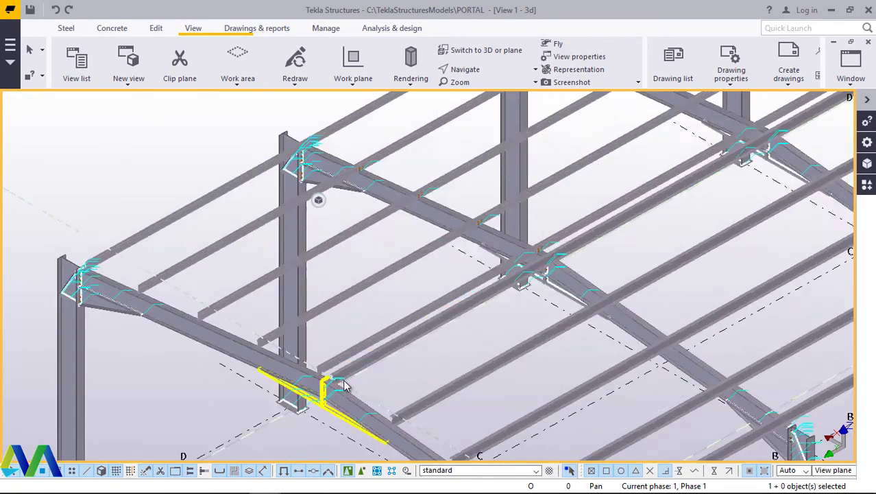
scroll(345, 386, "up", 1)
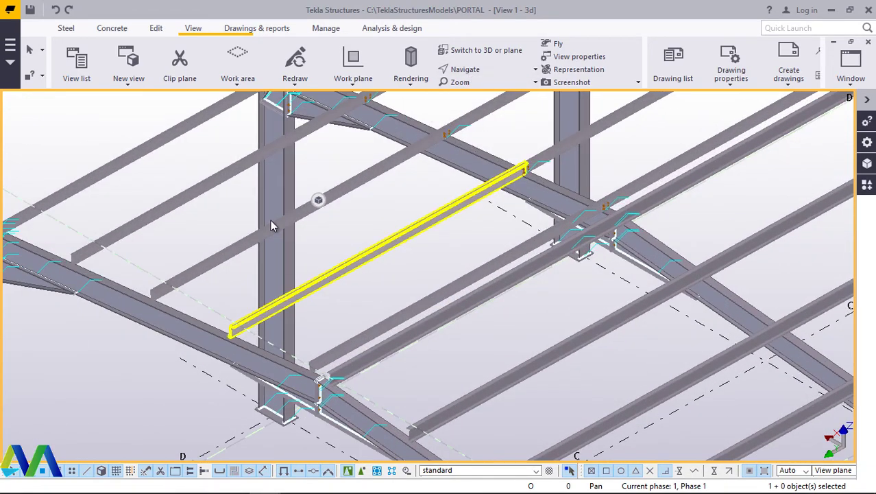
scroll(271, 225, "down", 4)
scroll(293, 352, "up", 3)
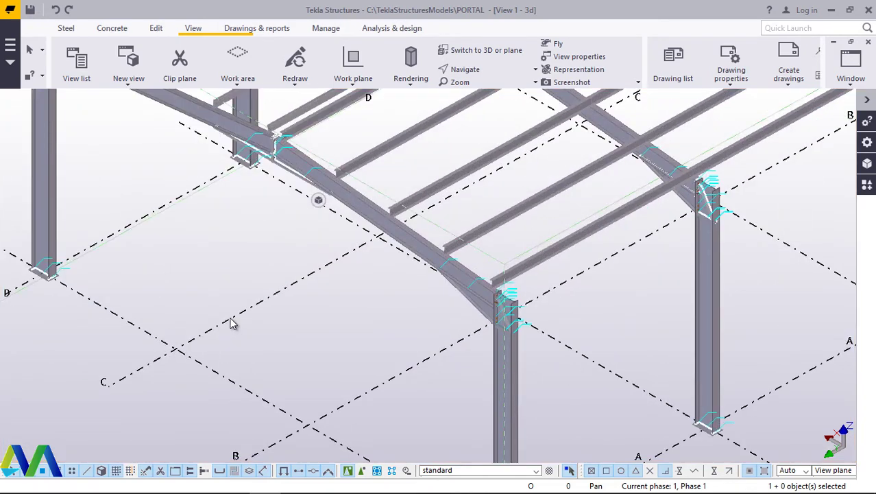
- Create views along all grid lines from grid line C's context menu
right_click(233, 323)
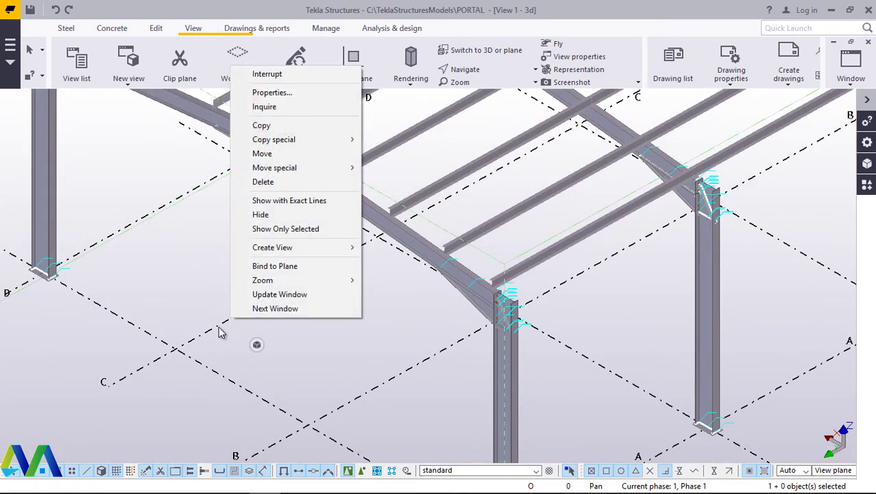
left_click(226, 346)
right_click(222, 333)
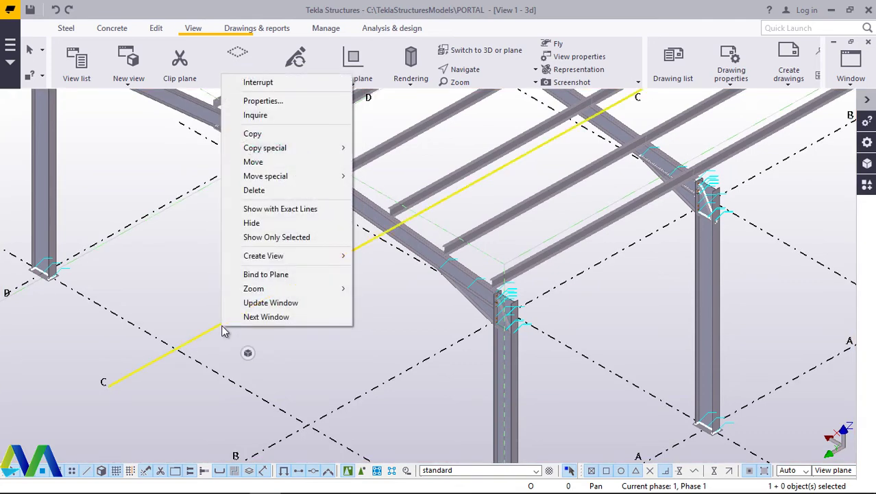
mouse_move(286, 263)
left_click(397, 270)
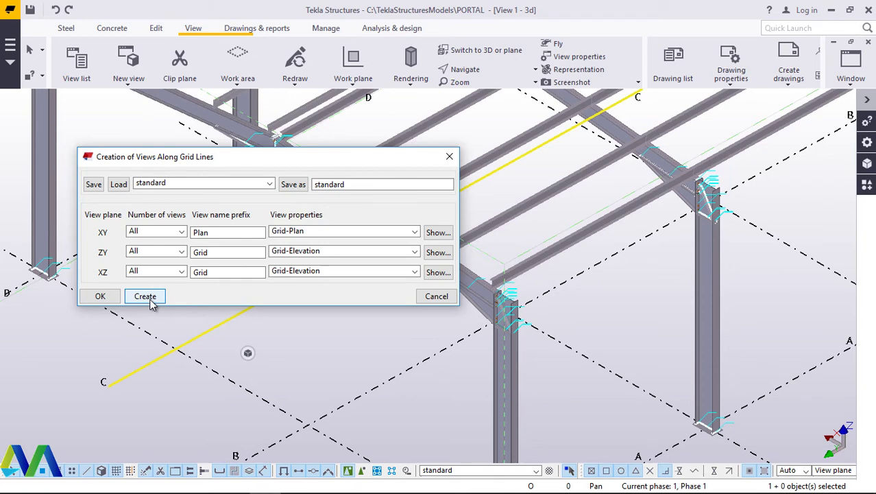
left_click(145, 297)
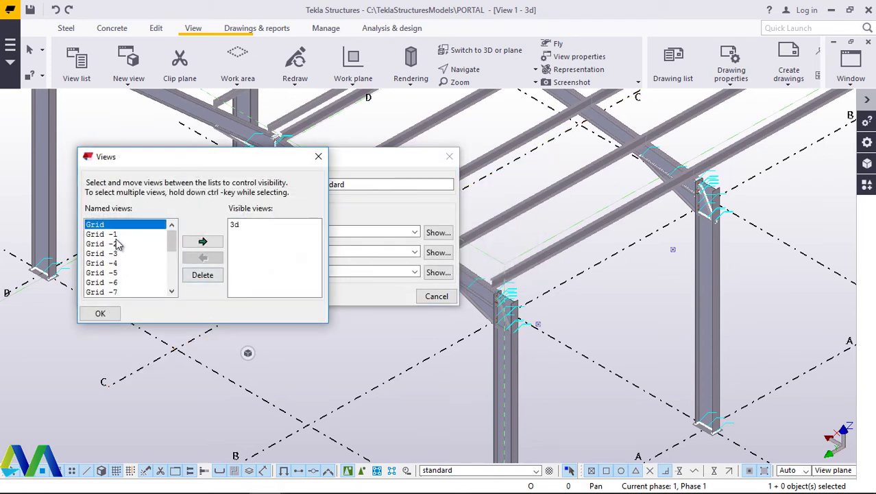
- Move the Grid -1 view to the visible views to open its elevation, then close both dialogs
left_click(118, 234)
left_click(203, 242)
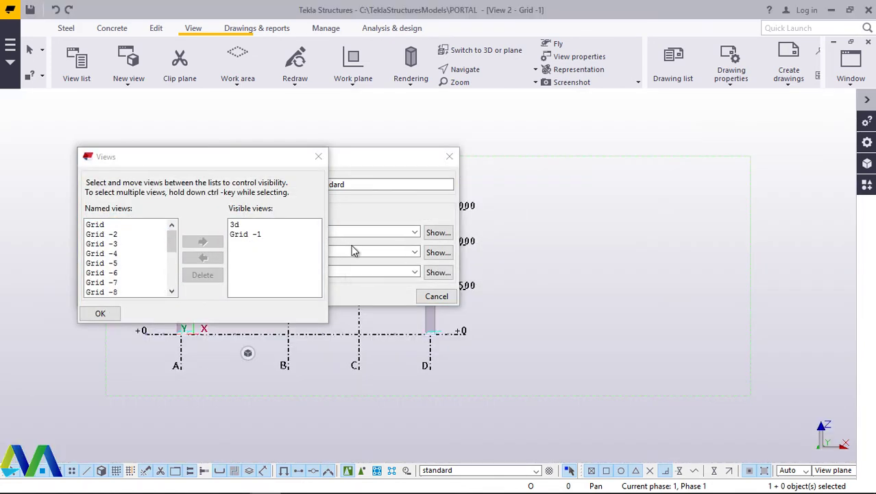
left_click(318, 158)
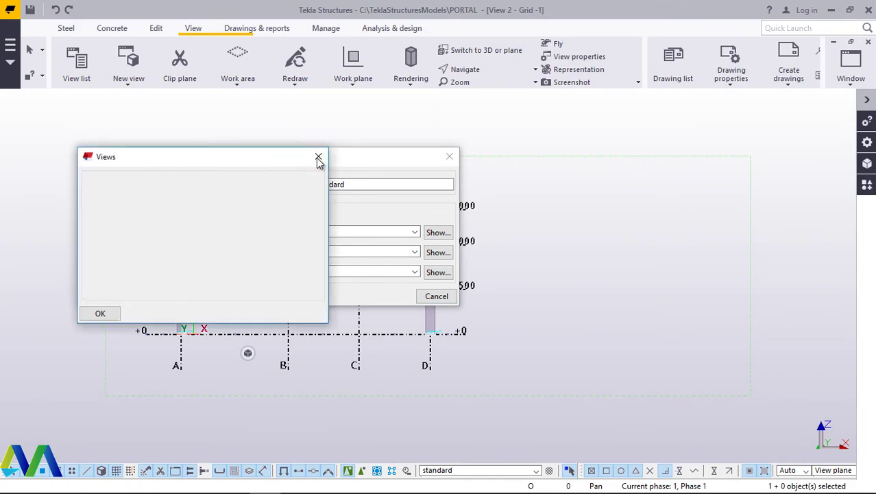
left_click(100, 300)
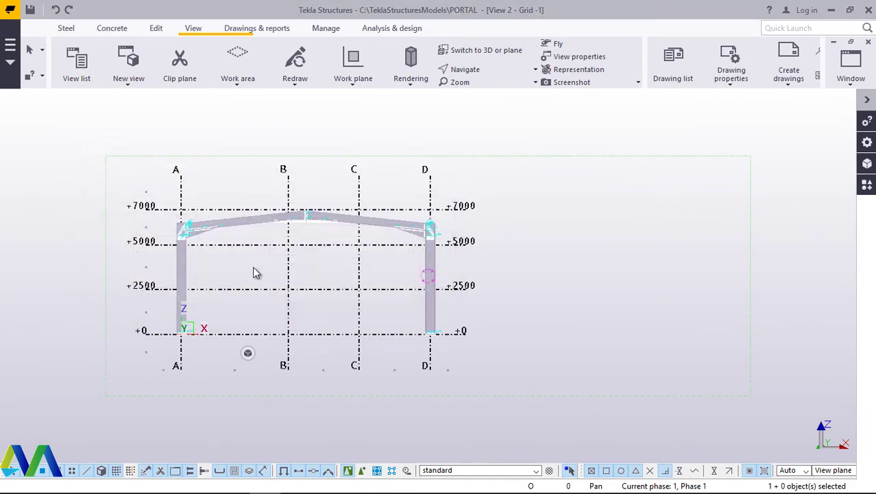
scroll(250, 264, "up", 5)
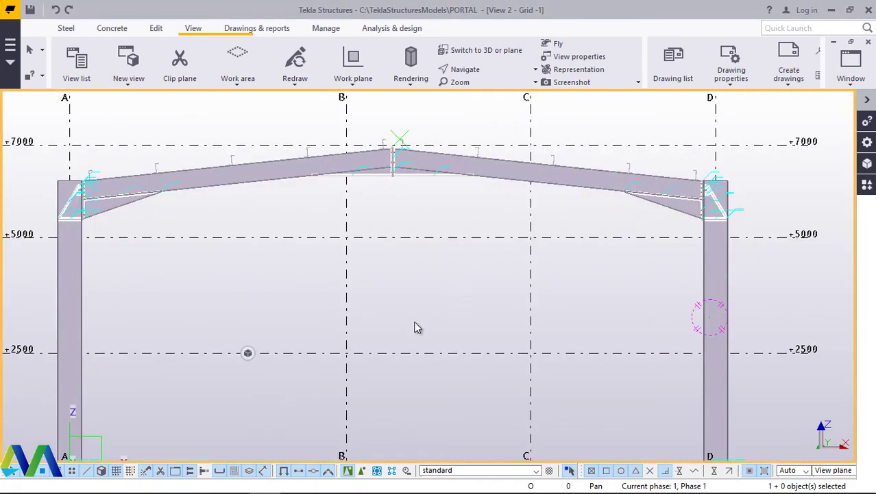
scroll(414, 327, "down", 3)
scroll(420, 319, "up", 2)
scroll(421, 314, "down", 3)
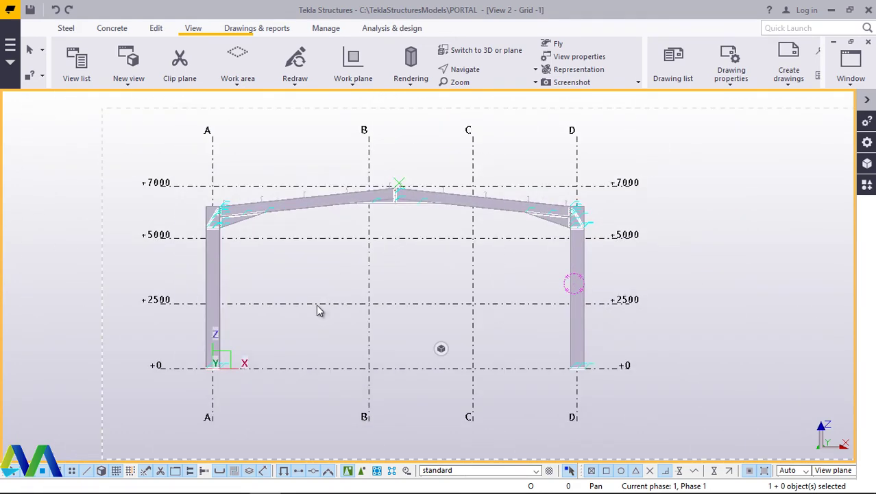
scroll(322, 303, "up", 2)
scroll(720, 196, "up", 3)
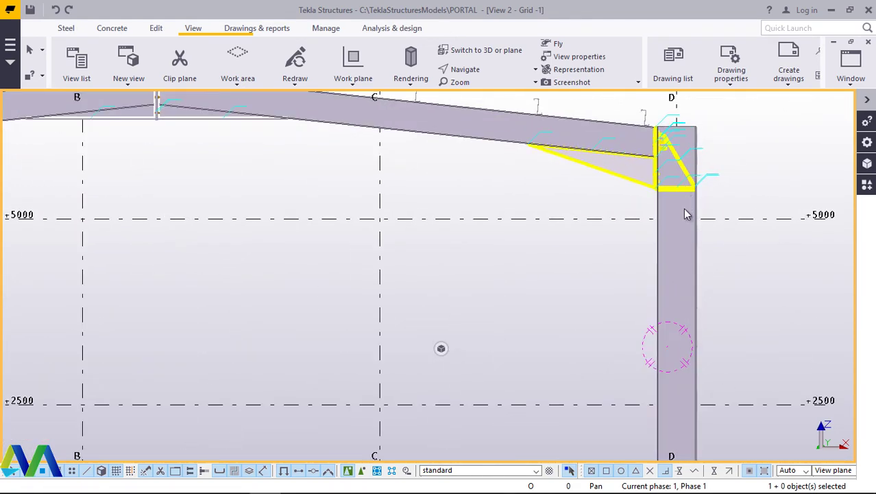
scroll(658, 144, "down", 2)
scroll(604, 165, "up", 3)
scroll(548, 193, "up", 4)
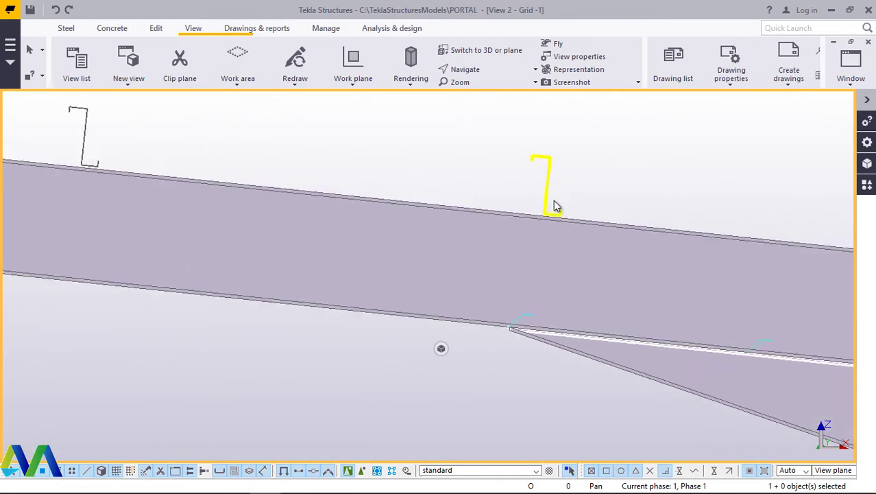
scroll(411, 173, "down", 2)
scroll(410, 174, "down", 1)
scroll(599, 274, "down", 3)
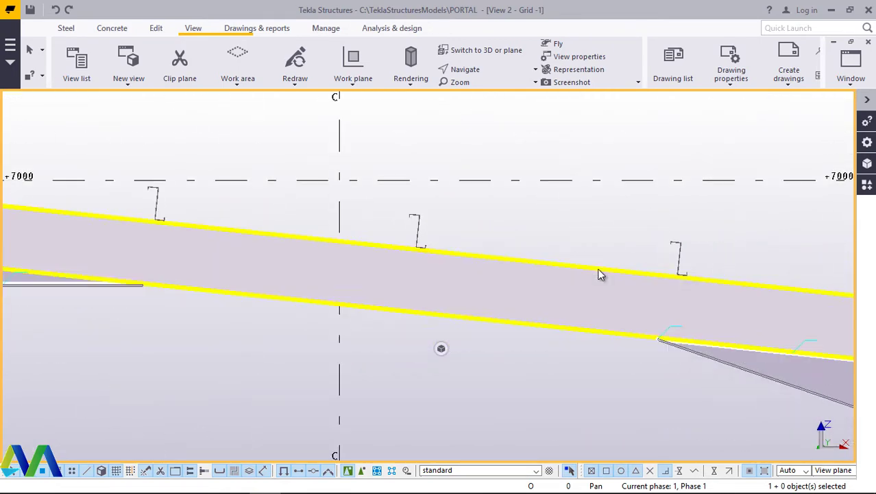
scroll(287, 296, "down", 2)
scroll(114, 260, "up", 5)
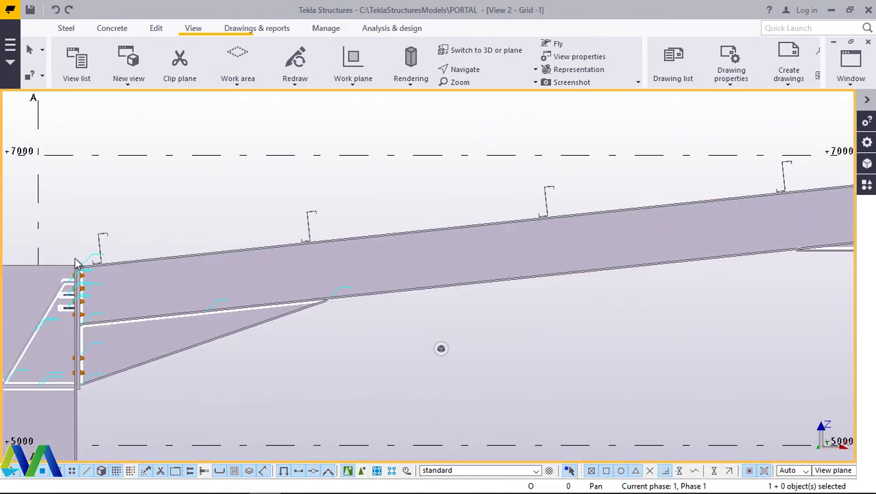
scroll(102, 267, "up", 3)
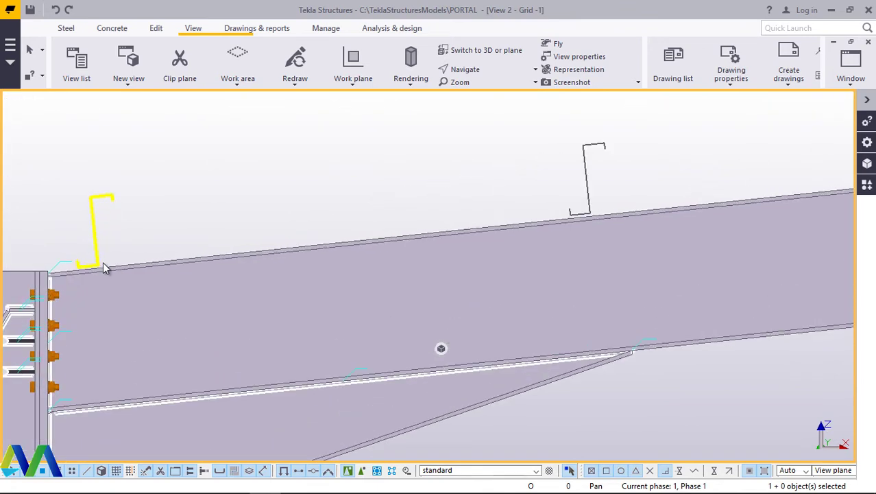
scroll(133, 291, "down", 5)
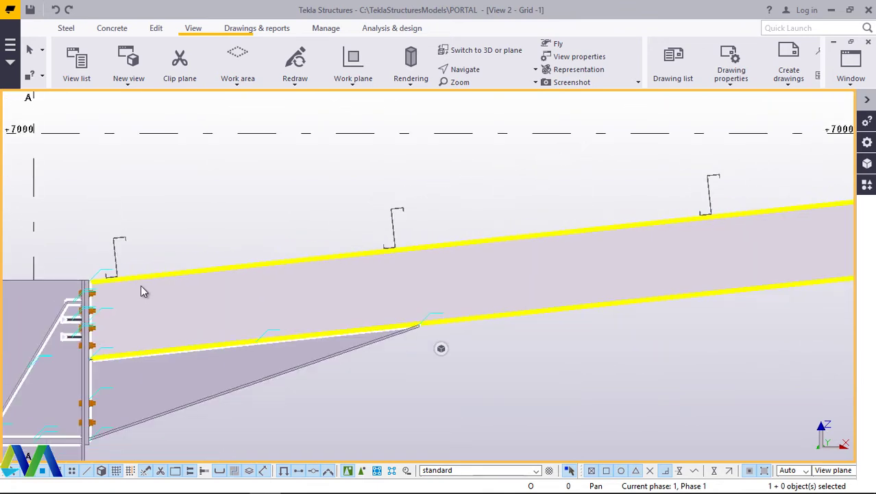
scroll(179, 371, "down", 1)
scroll(118, 393, "up", 1)
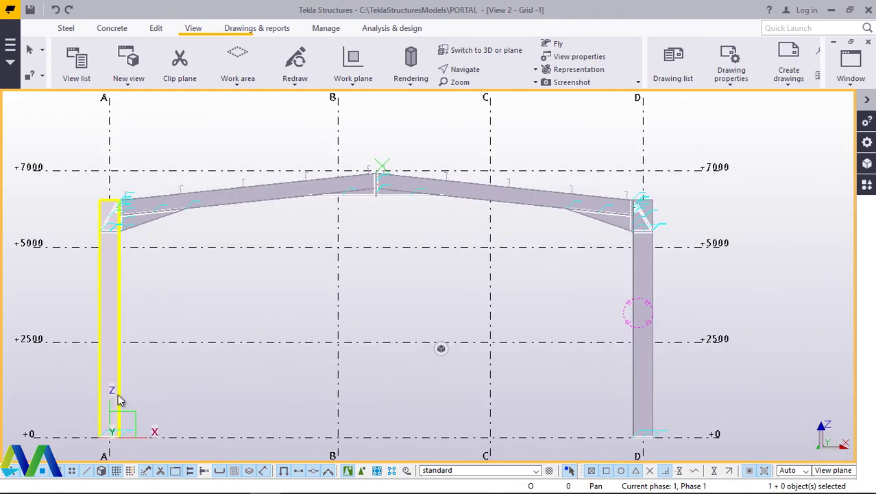
scroll(168, 362, "down", 1)
scroll(55, 354, "up", 1)
scroll(89, 352, "up", 1)
scroll(116, 349, "down", 1)
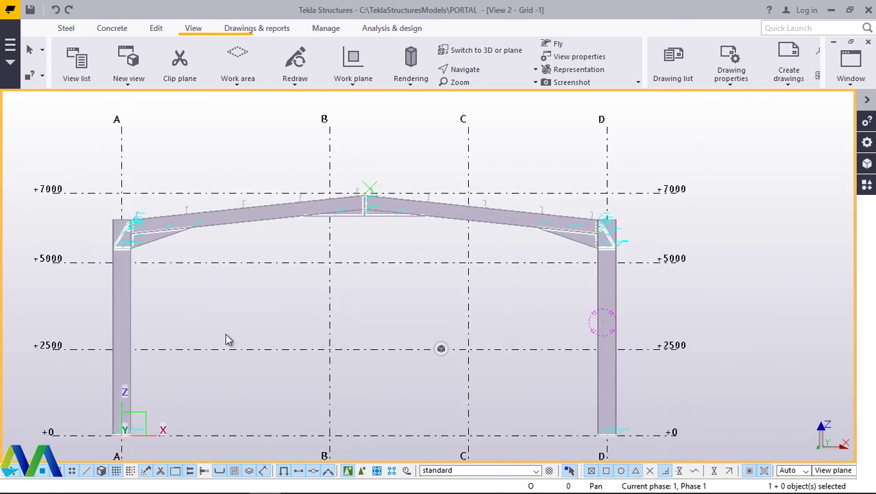
scroll(227, 337, "down", 1)
scroll(76, 401, "up", 1)
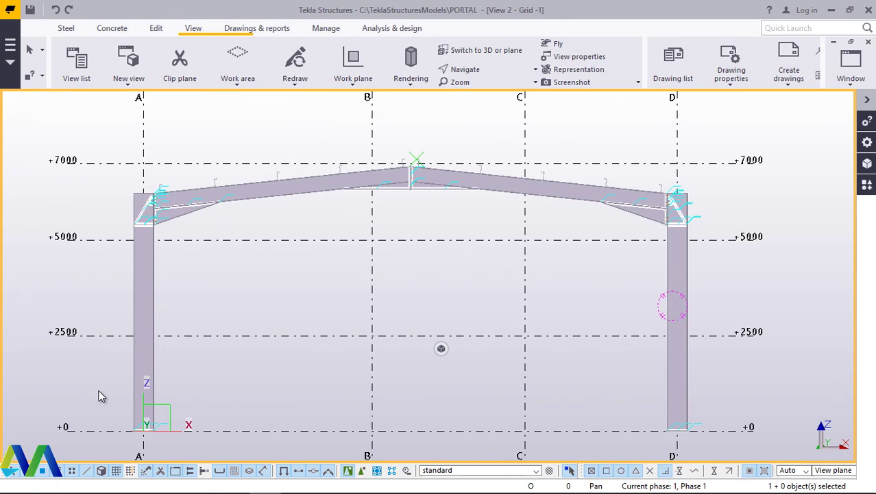